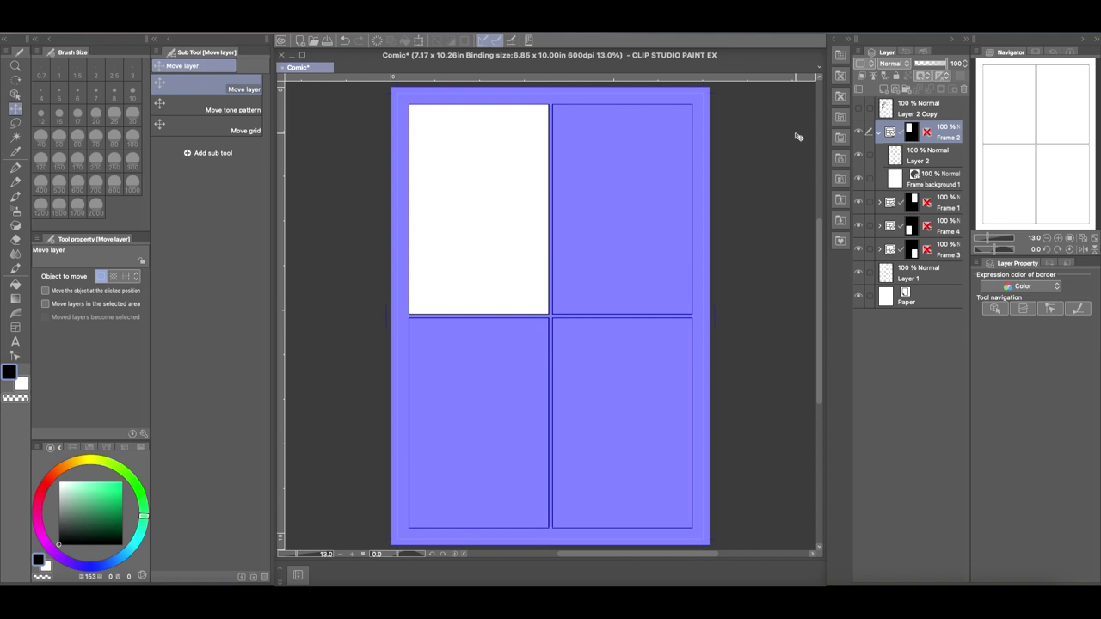
- Reveal the hidden Layer 2 Copy fighter sketch and make it the working layer
{"action": "left_click", "coordinate": [929, 160]}
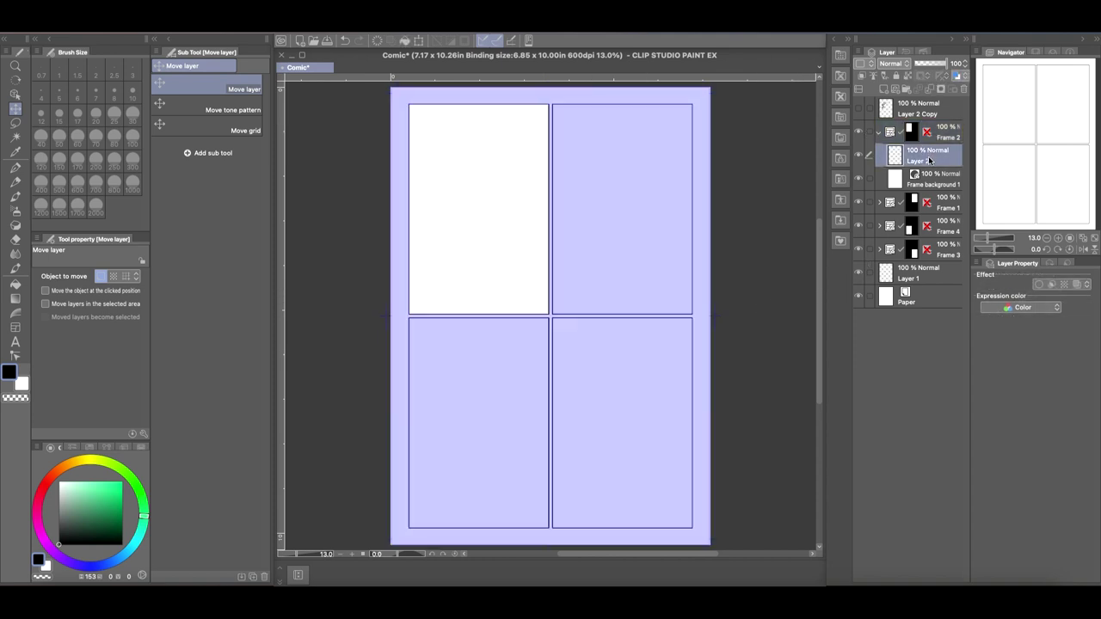
{"action": "left_click", "coordinate": [928, 276]}
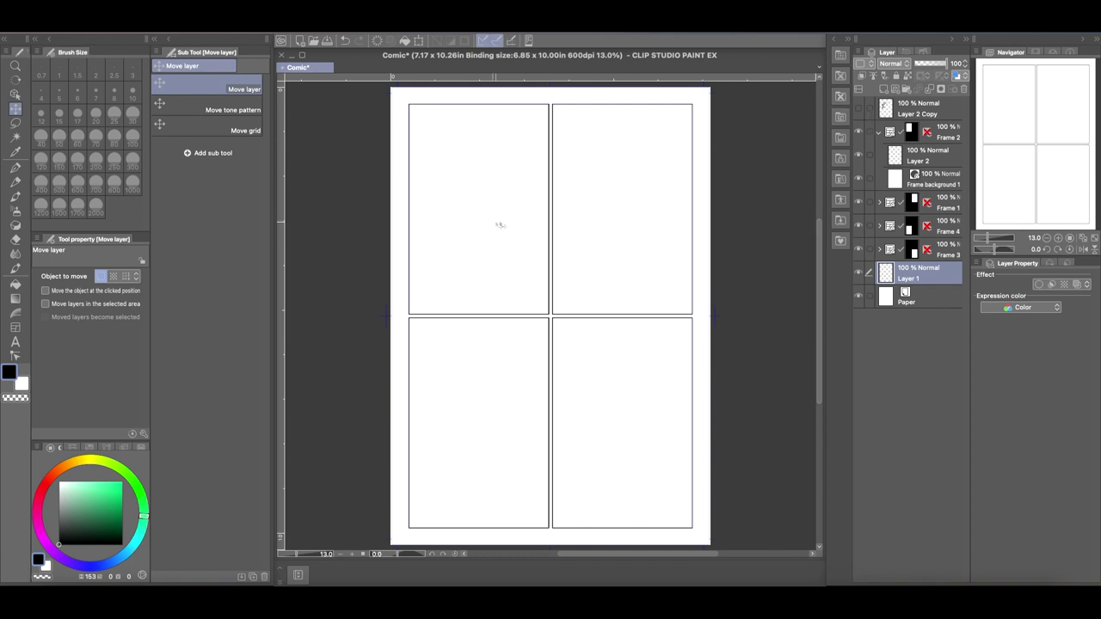
{"action": "left_click", "coordinate": [859, 111]}
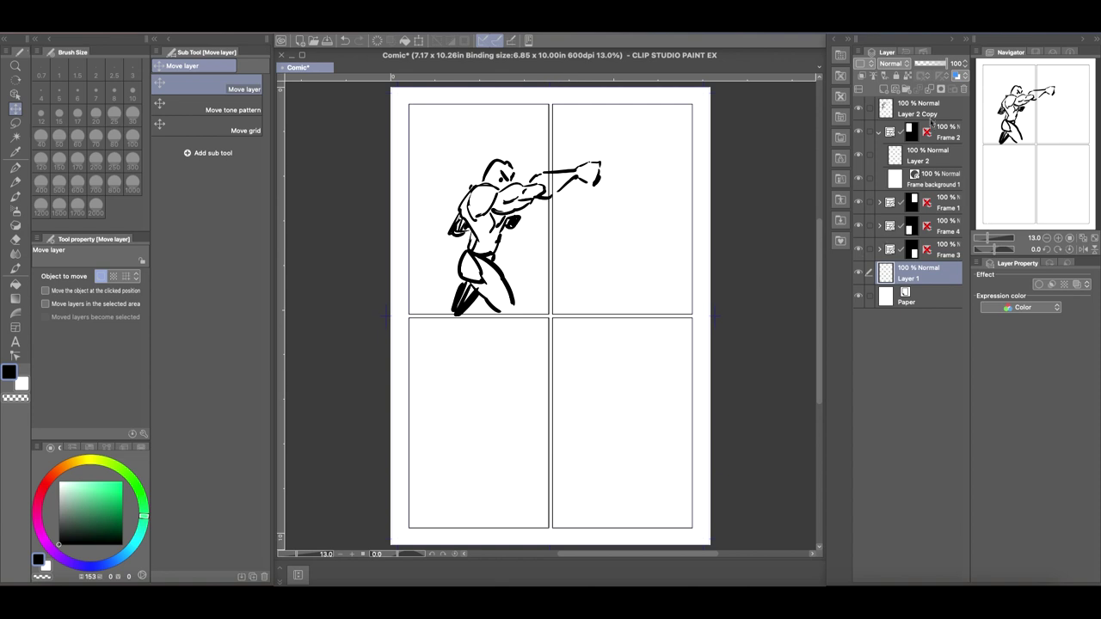
{"action": "left_click", "coordinate": [936, 109]}
- Collapse Frame 2, zoom to 26.3% on the top two panels and switch to the G-pen
{"action": "left_click", "coordinate": [879, 132]}
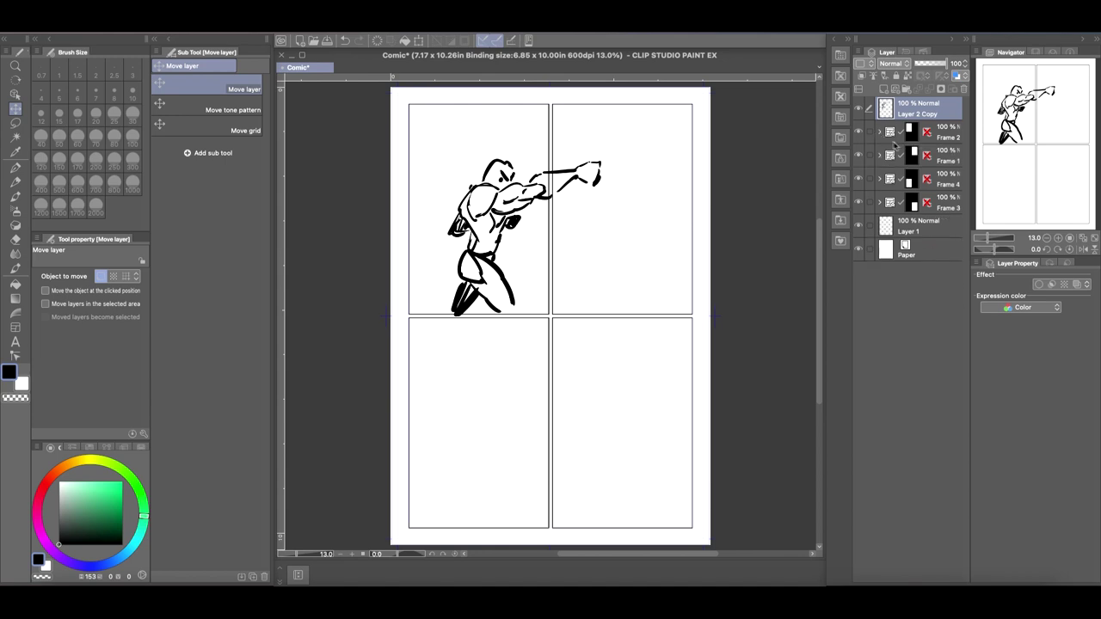
{"action": "mouse_move", "coordinate": [994, 239]}
{"action": "left_mouse_down"}
{"action": "mouse_move", "coordinate": [1007, 240]}
{"action": "mouse_move", "coordinate": [995, 238]}
{"action": "left_mouse_up"}
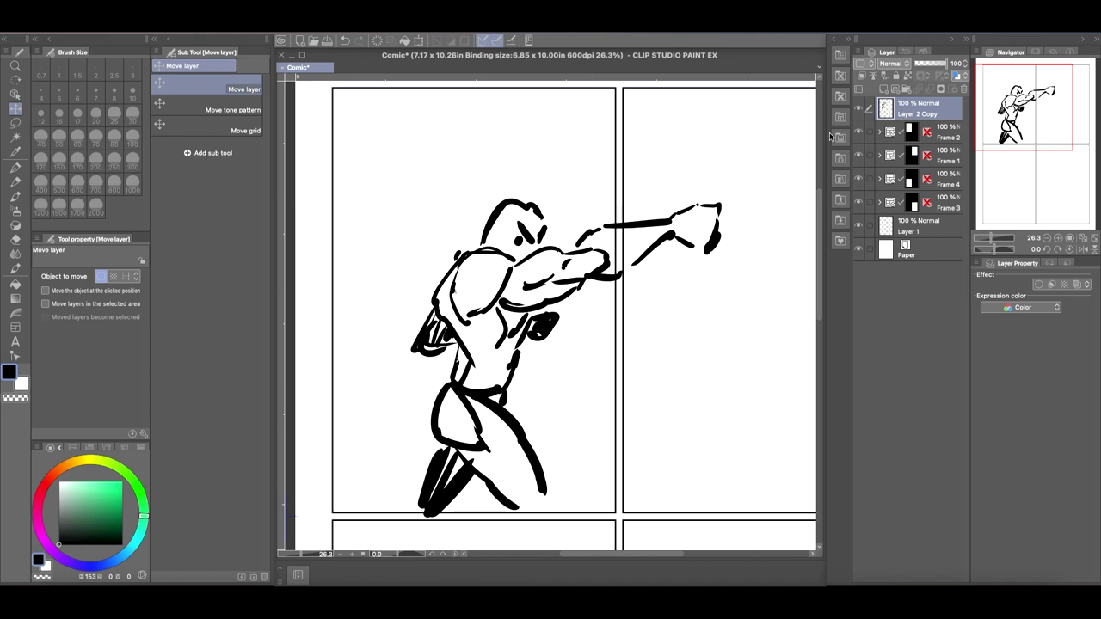
{"action": "left_click", "coordinate": [881, 132]}
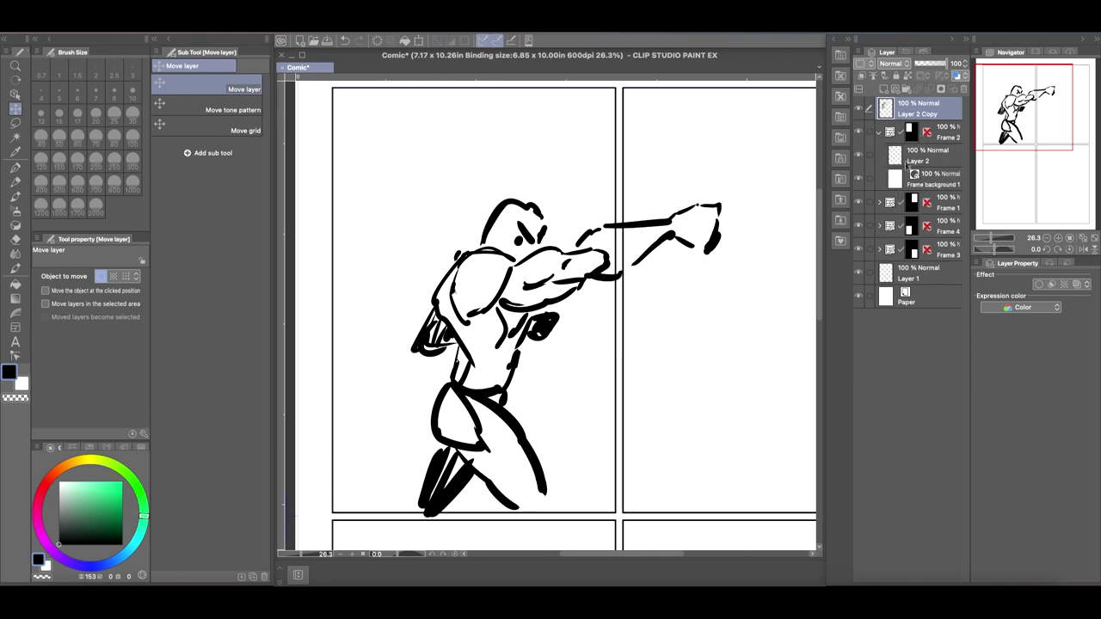
{"action": "left_click", "coordinate": [880, 133]}
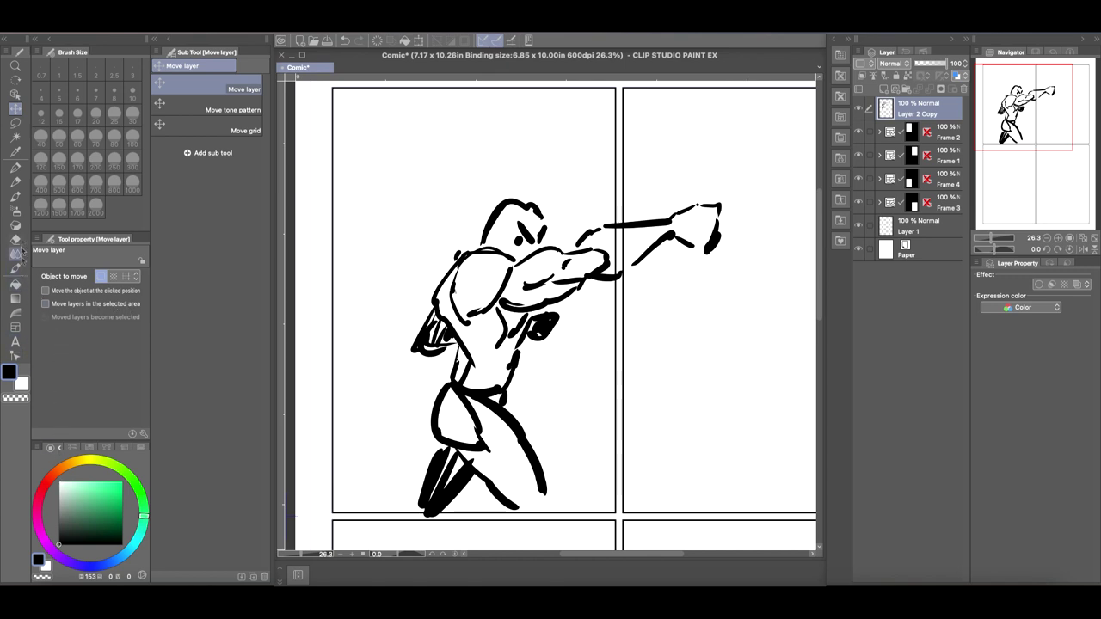
{"action": "left_click", "coordinate": [16, 166]}
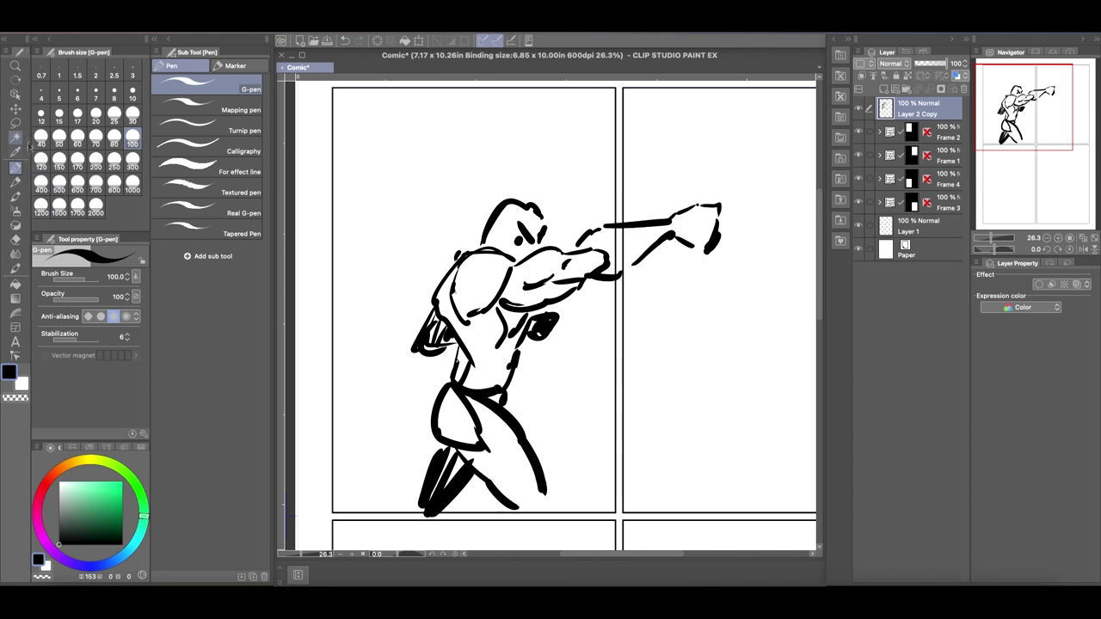
- Set the G-pen to size 30 and draw the wavy ground line and a round tree
{"action": "left_click", "coordinate": [133, 116]}
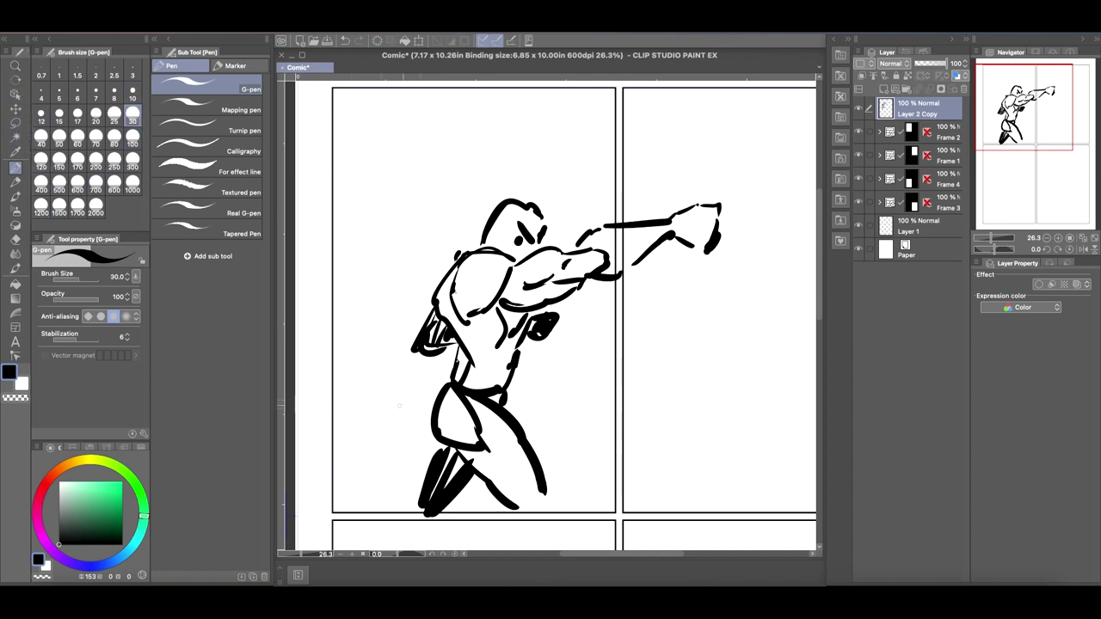
{"action": "left_click_drag", "start_coordinate": [440, 385], "coordinate": [294, 430]}
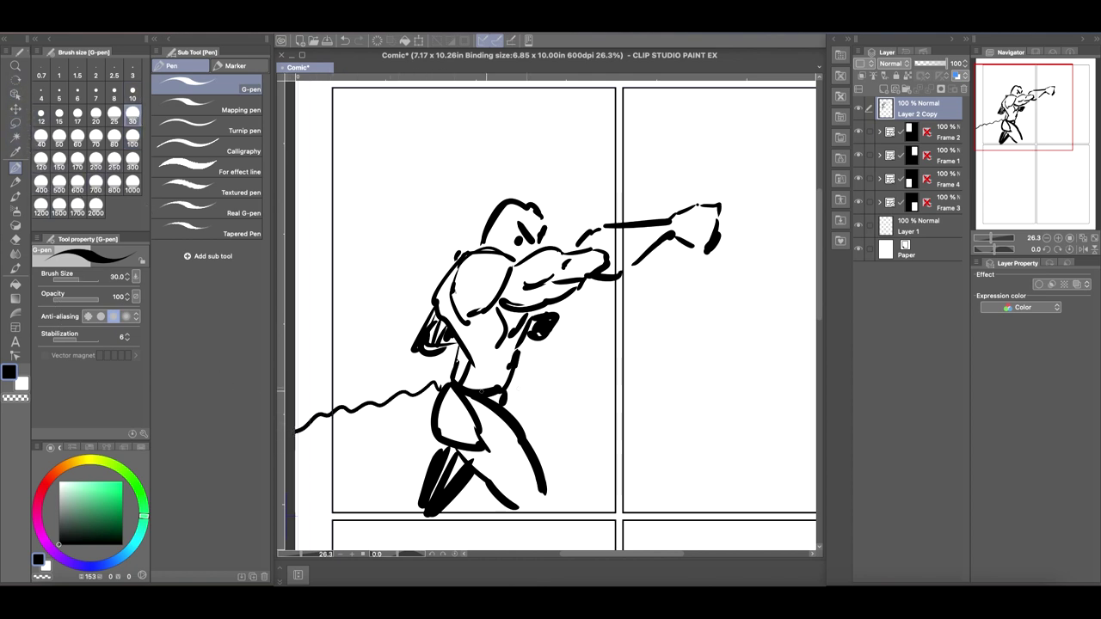
{"action": "mouse_move", "coordinate": [514, 385]}
{"action": "left_mouse_down"}
{"action": "mouse_move", "coordinate": [623, 397]}
{"action": "mouse_move", "coordinate": [776, 449]}
{"action": "left_mouse_up"}
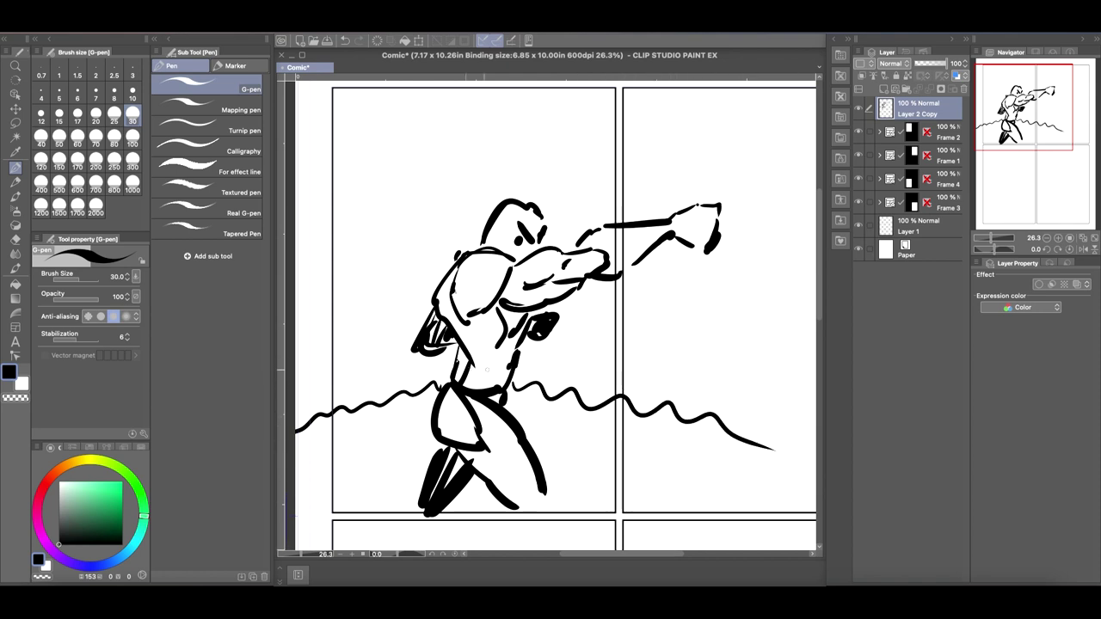
{"action": "mouse_move", "coordinate": [368, 403]}
{"action": "left_mouse_down"}
{"action": "mouse_move", "coordinate": [369, 327]}
{"action": "mouse_move", "coordinate": [348, 344]}
{"action": "mouse_move", "coordinate": [318, 327]}
{"action": "mouse_move", "coordinate": [387, 304]}
{"action": "mouse_move", "coordinate": [378, 342]}
{"action": "mouse_move", "coordinate": [320, 297]}
{"action": "left_mouse_up"}
{"action": "left_click_drag", "start_coordinate": [389, 274], "coordinate": [383, 338]}
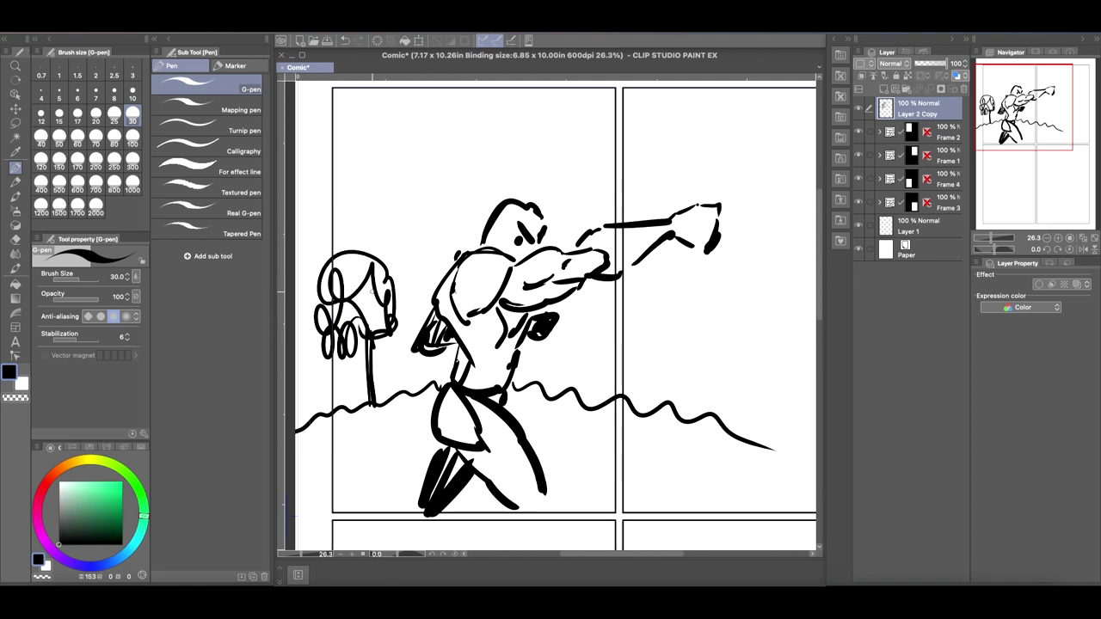
- Draw rectangular buildings behind the fist and touch up where the arm meets them
{"action": "mouse_move", "coordinate": [598, 405]}
{"action": "left_mouse_down"}
{"action": "mouse_move", "coordinate": [597, 310]}
{"action": "mouse_move", "coordinate": [642, 306]}
{"action": "mouse_move", "coordinate": [636, 387]}
{"action": "left_mouse_up"}
{"action": "mouse_move", "coordinate": [632, 306]}
{"action": "left_mouse_down"}
{"action": "mouse_move", "coordinate": [651, 265]}
{"action": "mouse_move", "coordinate": [678, 367]}
{"action": "mouse_move", "coordinate": [672, 401]}
{"action": "left_mouse_up"}
{"action": "mouse_move", "coordinate": [596, 347]}
{"action": "left_mouse_down"}
{"action": "mouse_move", "coordinate": [565, 353]}
{"action": "mouse_move", "coordinate": [572, 403]}
{"action": "left_mouse_up"}
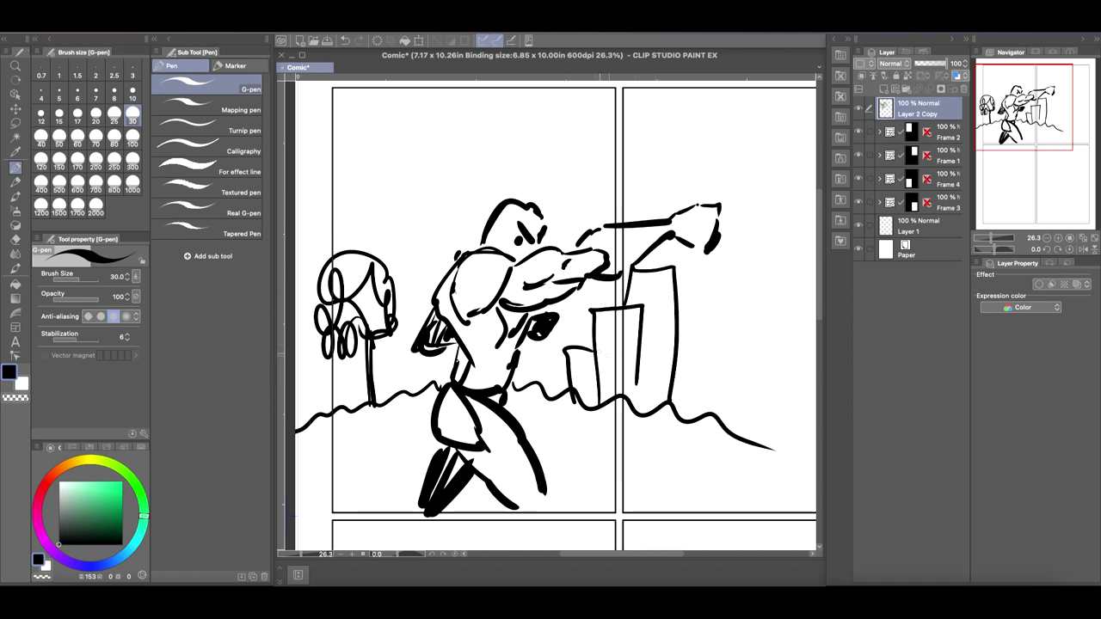
{"action": "left_click_drag", "start_coordinate": [638, 260], "coordinate": [612, 277]}
- Move Layer 2 Copy into the Frame 2 folder and zoom out to 13%
{"action": "left_click", "coordinate": [880, 131]}
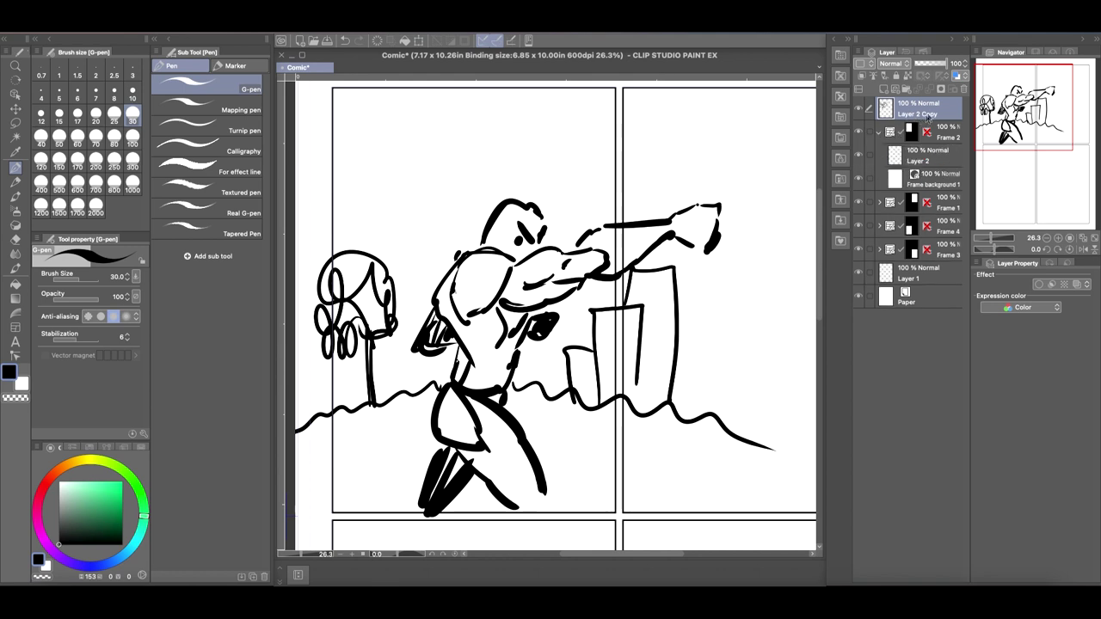
{"action": "left_click_drag", "start_coordinate": [930, 113], "coordinate": [931, 162]}
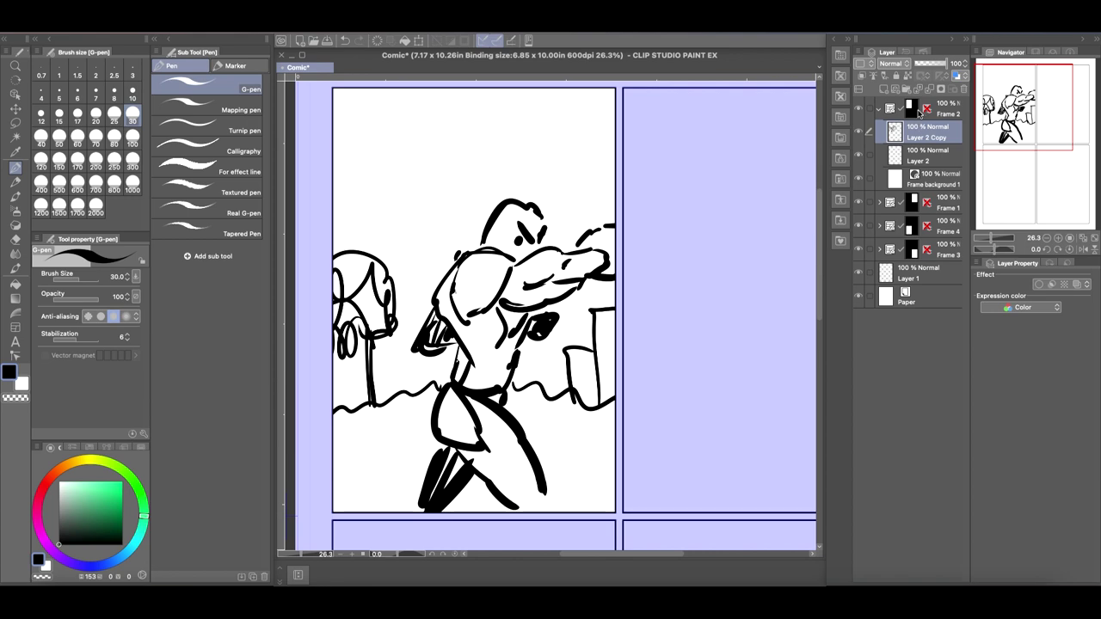
{"action": "left_click", "coordinate": [987, 239]}
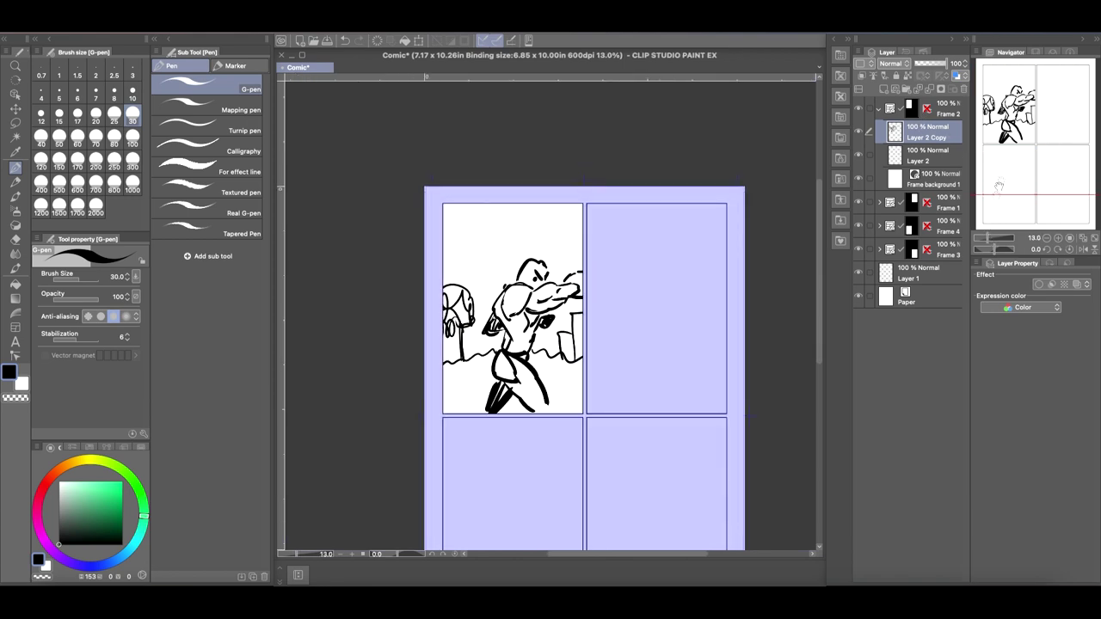
{"action": "left_click_drag", "start_coordinate": [998, 186], "coordinate": [1004, 188]}
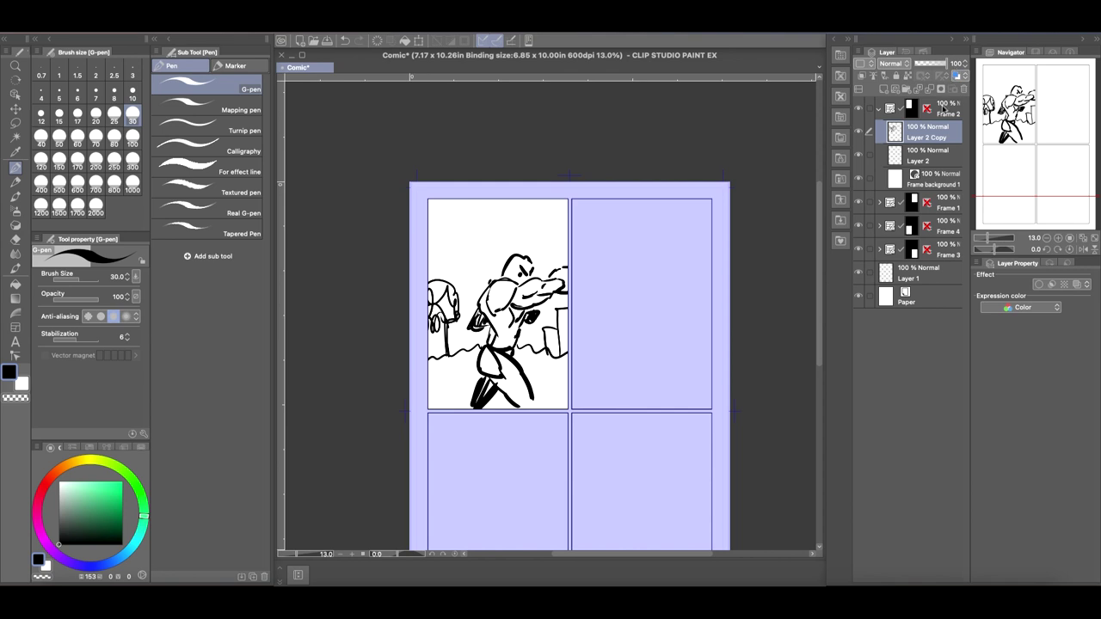
- Switch between Frame 2, Layer 2 Copy and Layer 2 to check the sketch's cropping
{"action": "left_click", "coordinate": [944, 110]}
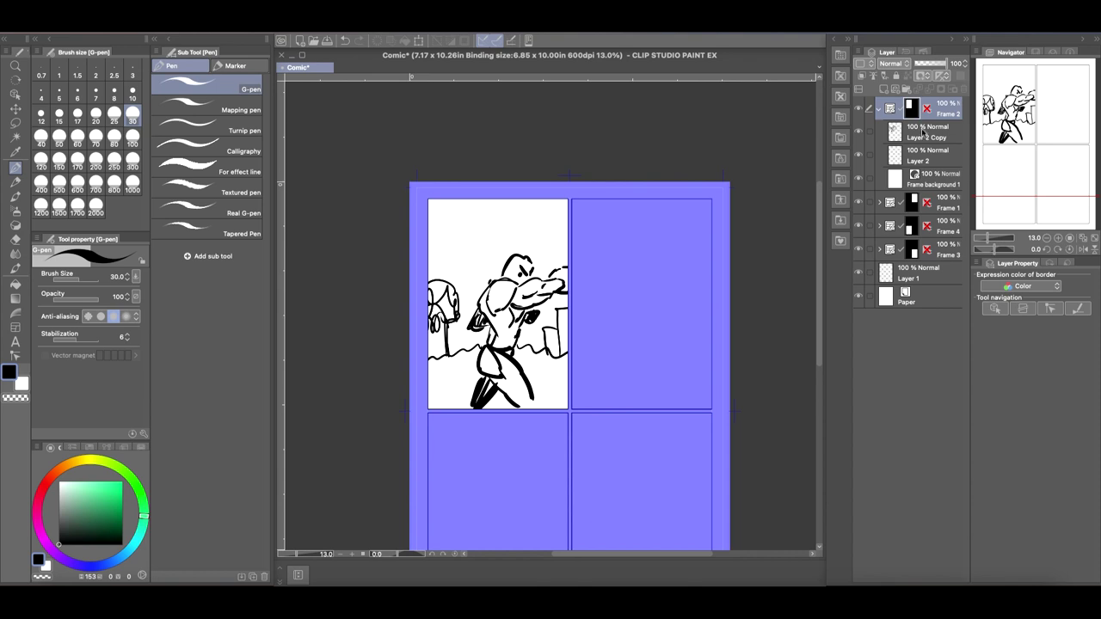
{"action": "left_click", "coordinate": [920, 136]}
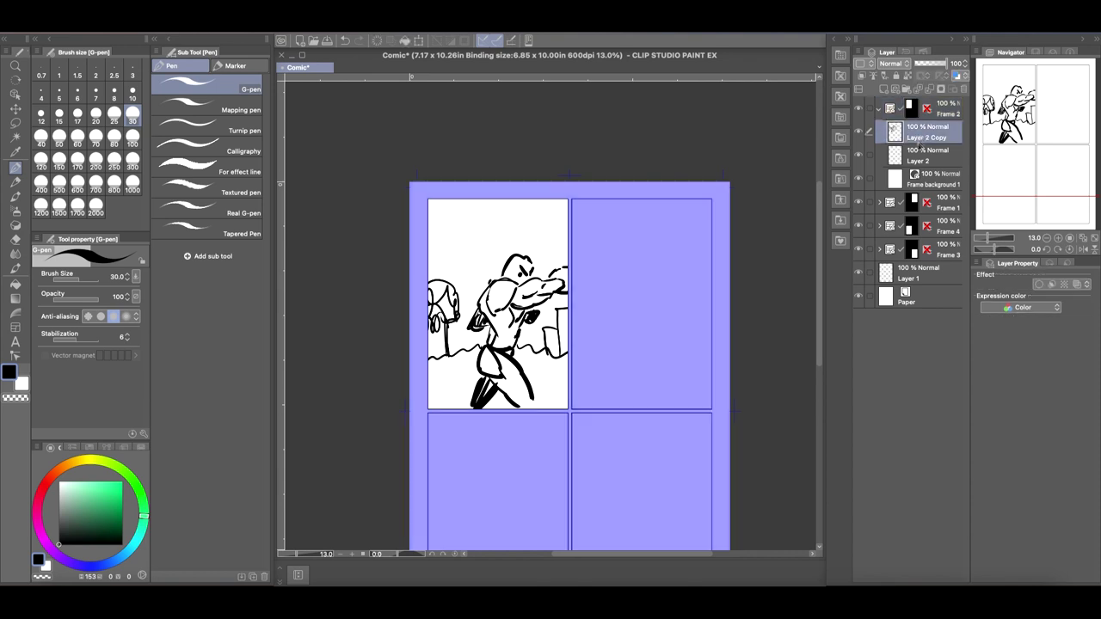
{"action": "left_click", "coordinate": [919, 157]}
{"action": "left_click", "coordinate": [922, 138]}
{"action": "left_click", "coordinate": [919, 157]}
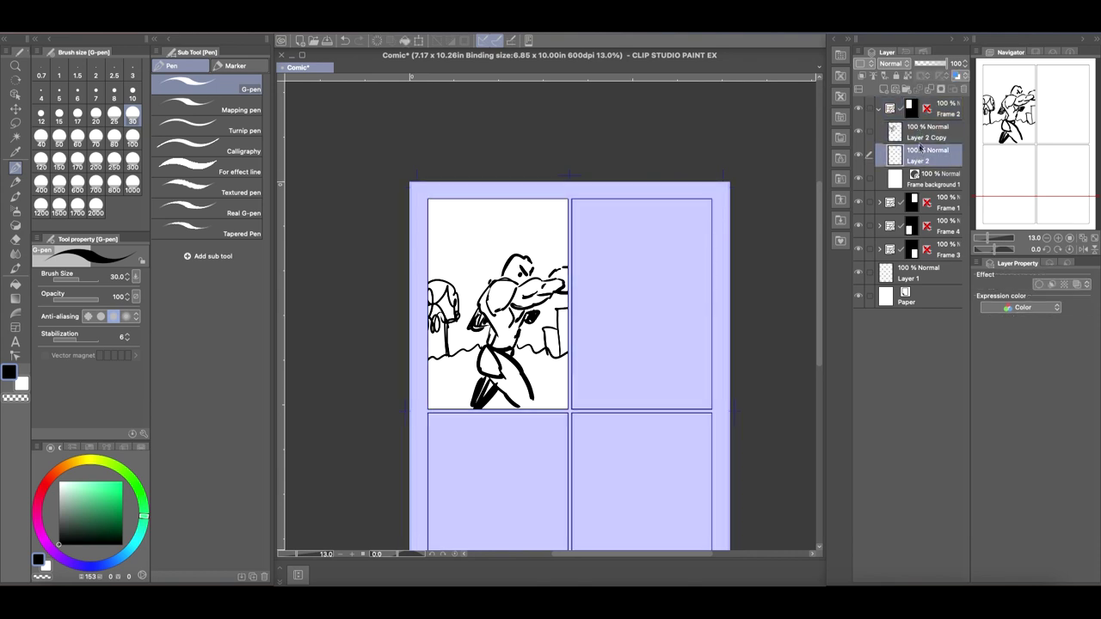
{"action": "left_click", "coordinate": [922, 138]}
{"action": "left_click", "coordinate": [921, 157]}
{"action": "left_click", "coordinate": [923, 136]}
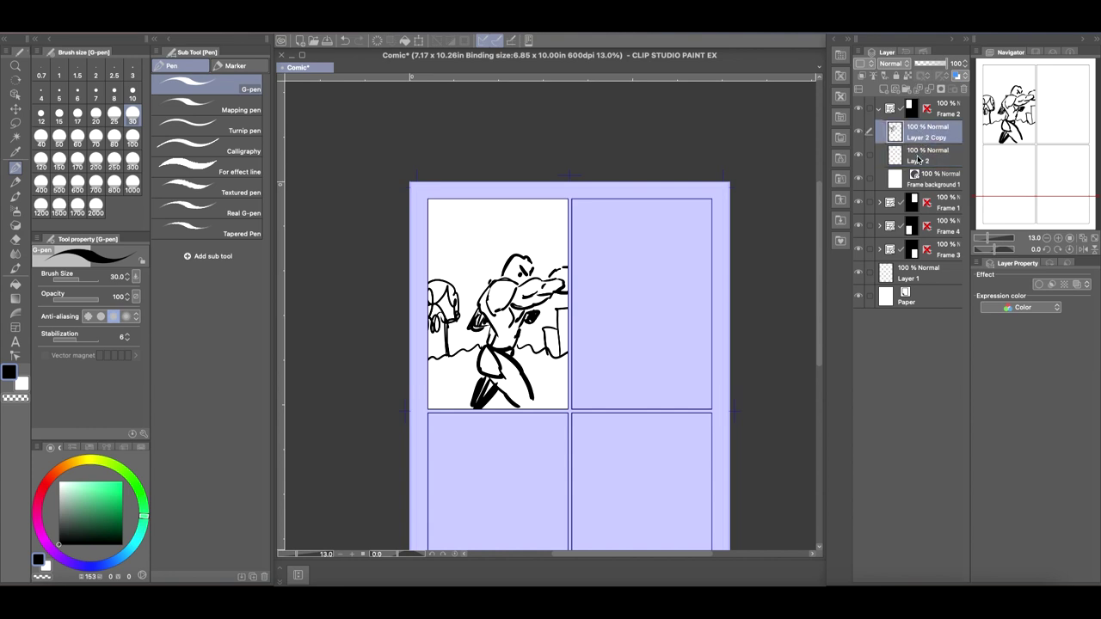
{"action": "left_click", "coordinate": [919, 157]}
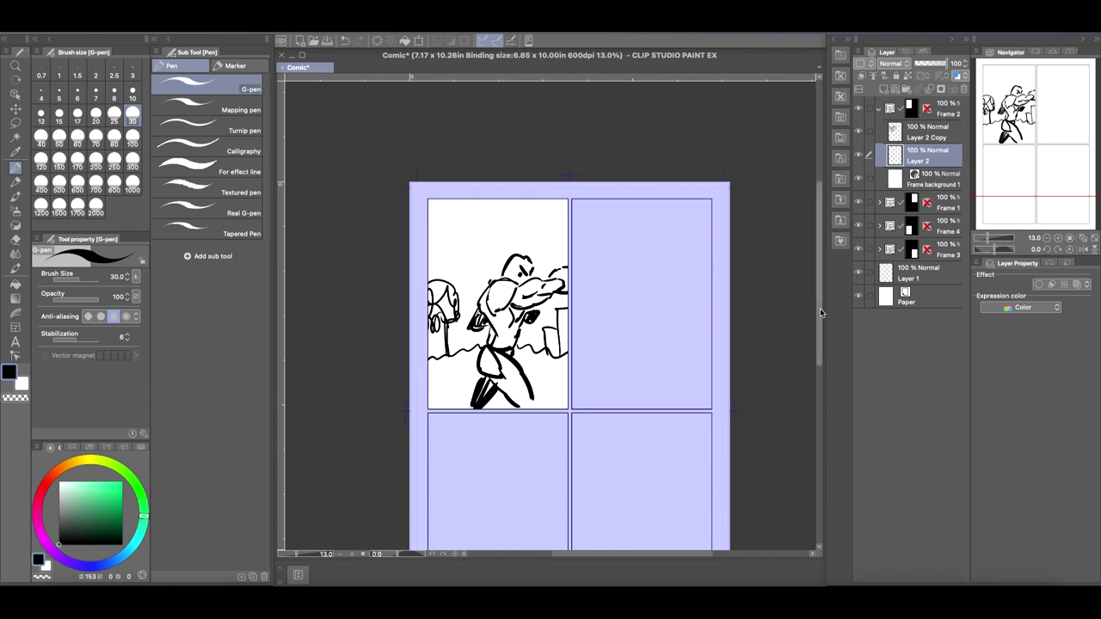
{"action": "left_click", "coordinate": [924, 134]}
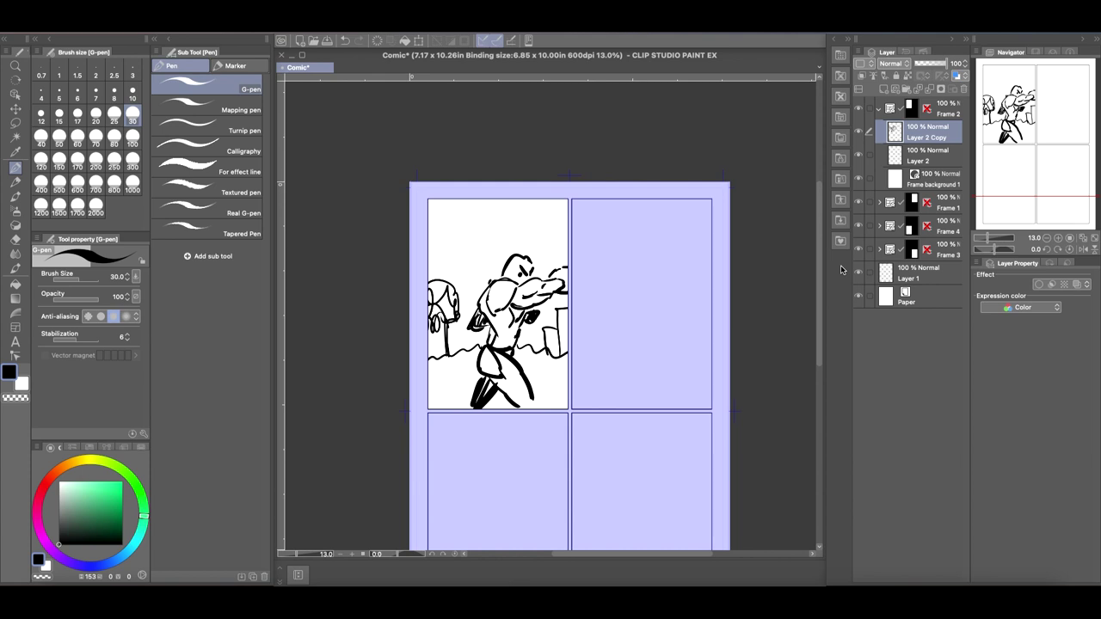
- Move Layer 2 Copy back above Frame 2 and compare Frame 2's mask with each layer
{"action": "left_click_drag", "start_coordinate": [922, 133], "coordinate": [927, 105]}
{"action": "left_click", "coordinate": [925, 129]}
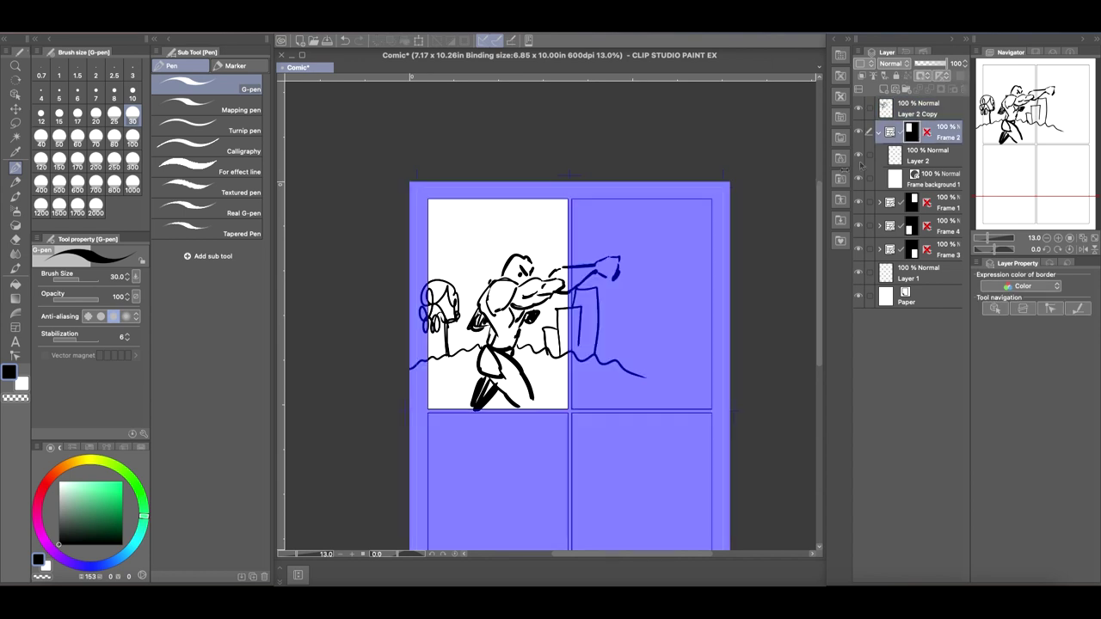
{"action": "left_click", "coordinate": [936, 112]}
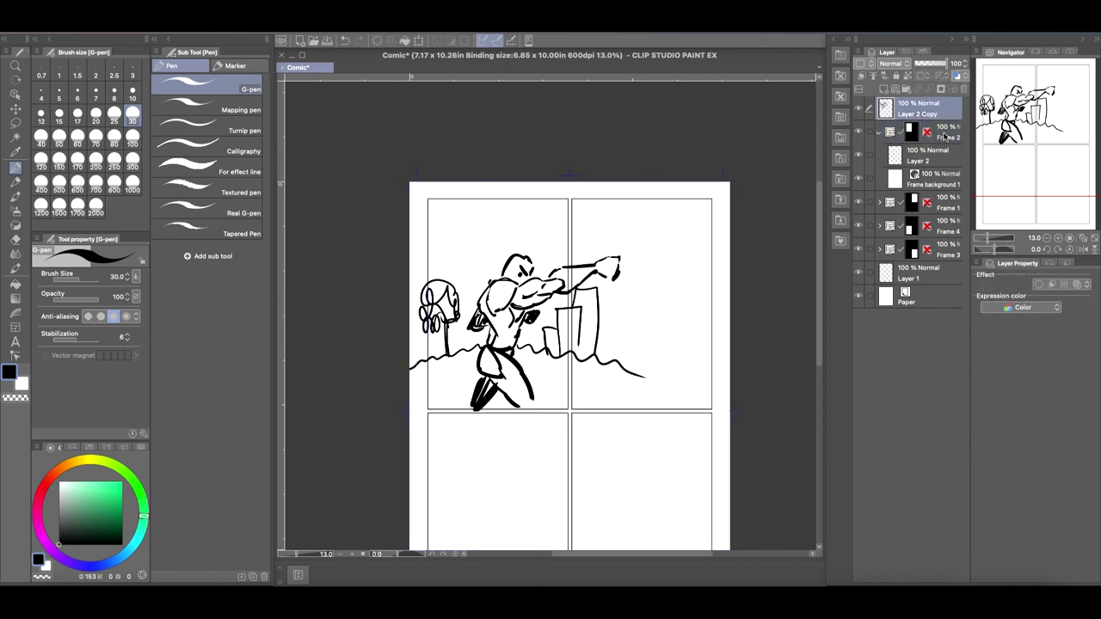
{"action": "left_click", "coordinate": [945, 136]}
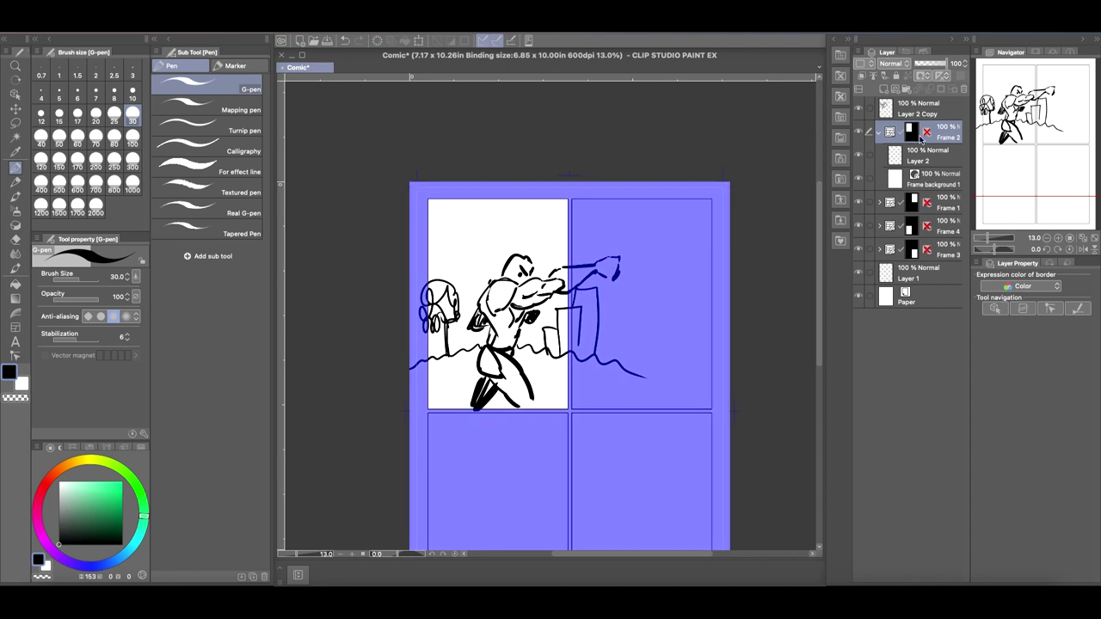
{"action": "left_click", "coordinate": [924, 160]}
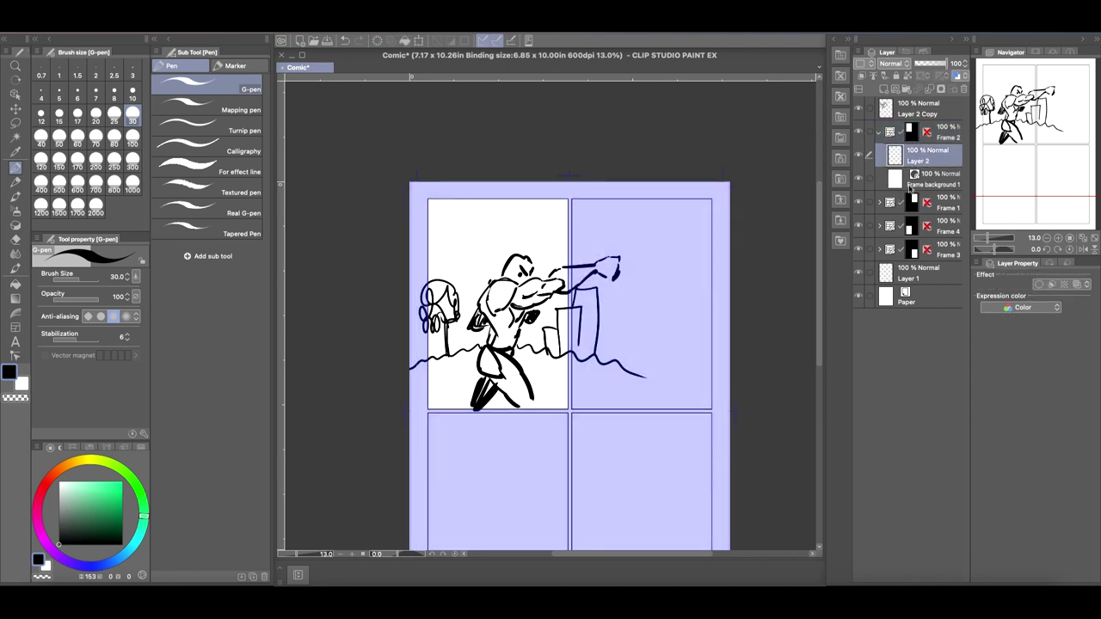
{"action": "left_click", "coordinate": [947, 136]}
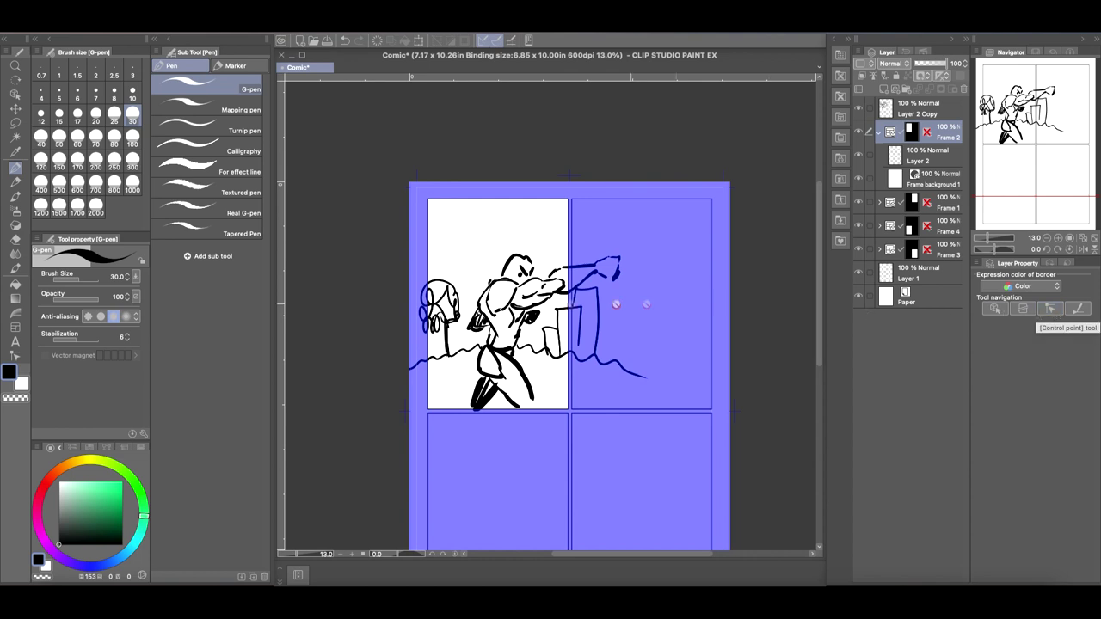
{"action": "left_click", "coordinate": [15, 328]}
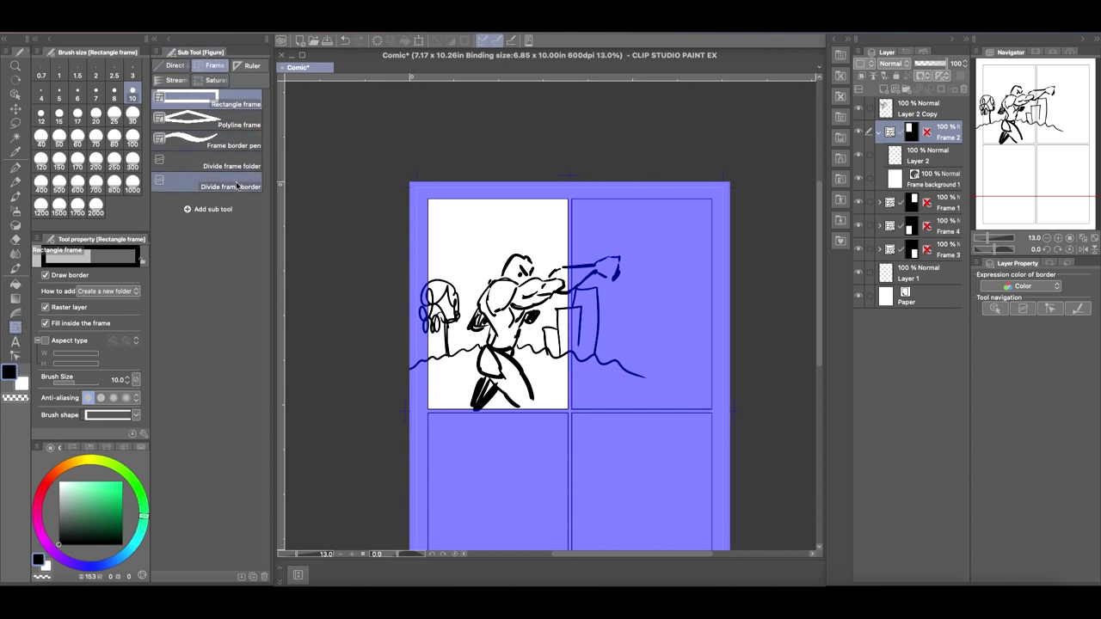
{"action": "left_click", "coordinate": [248, 140]}
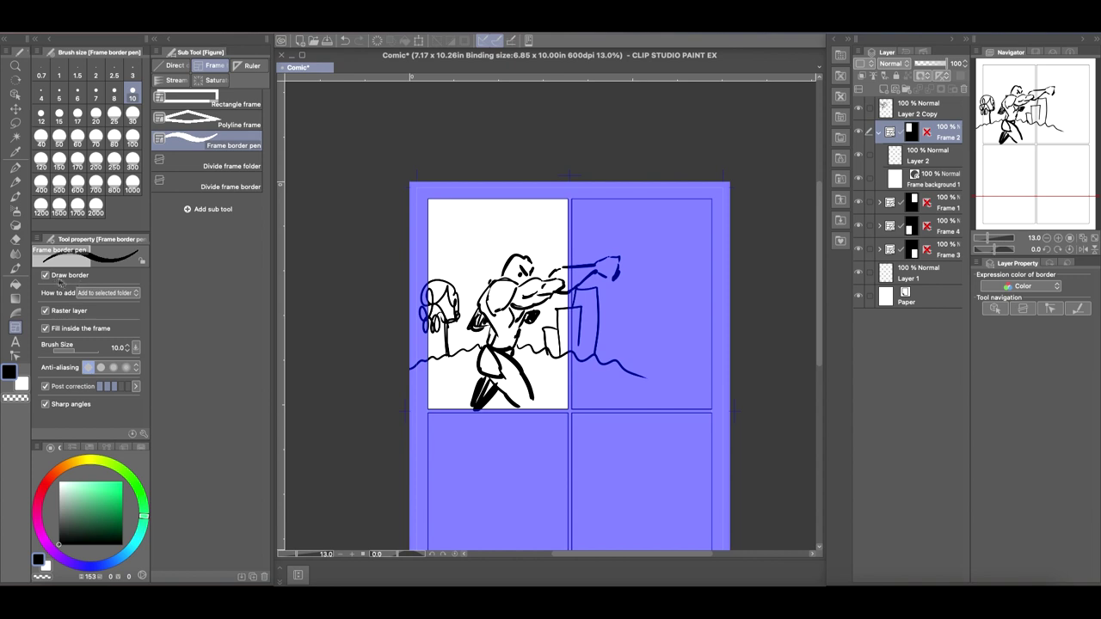
{"action": "left_click", "coordinate": [46, 276]}
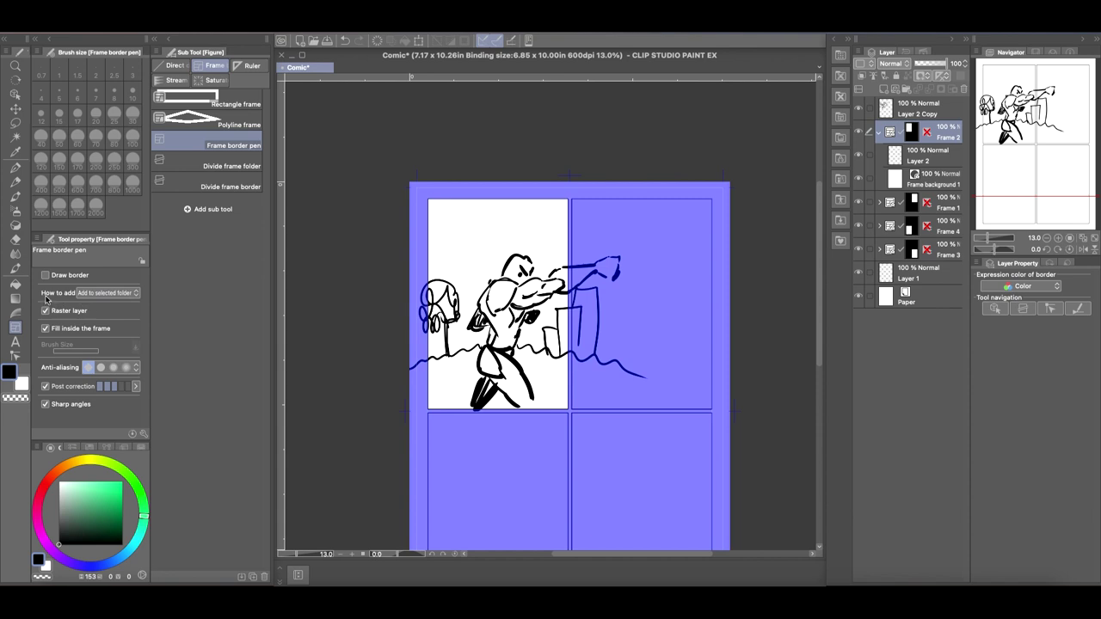
{"action": "left_click", "coordinate": [135, 296]}
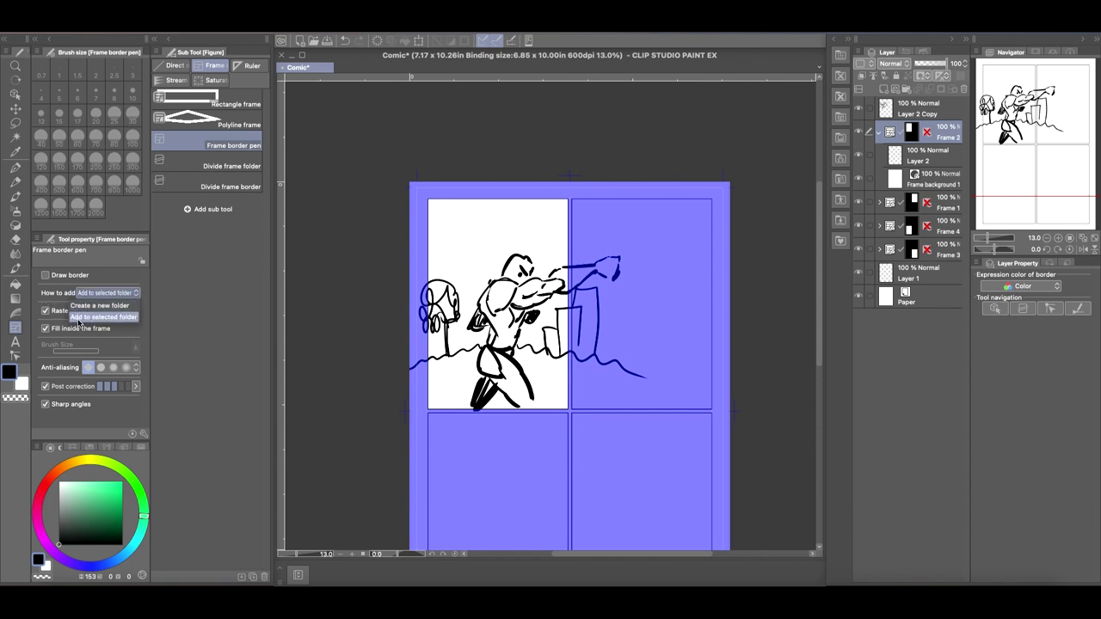
{"action": "left_click", "coordinate": [131, 320]}
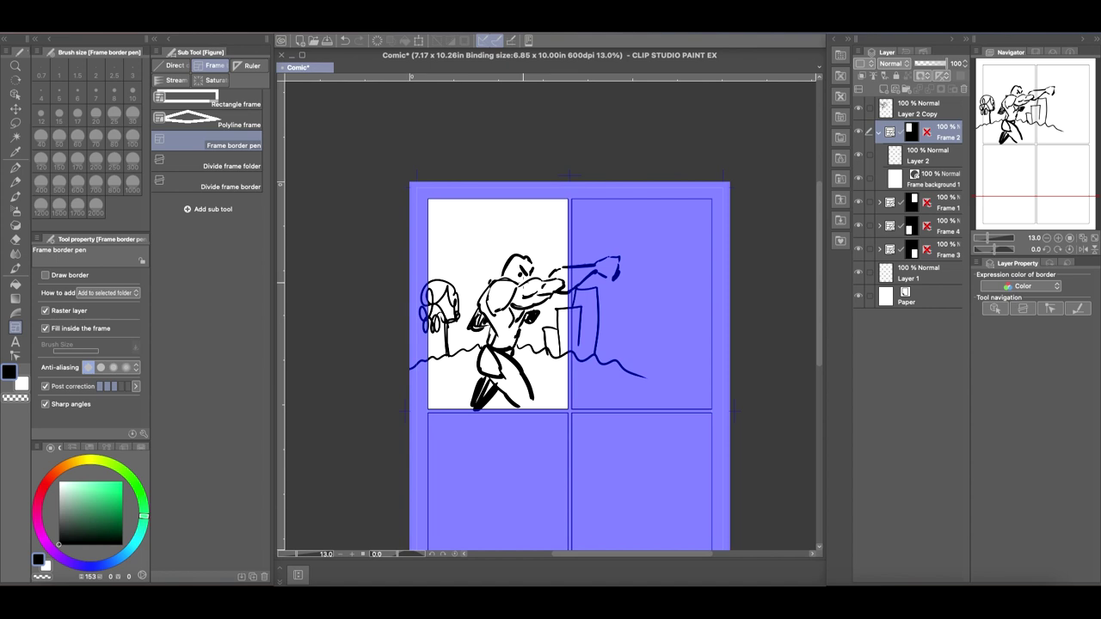
{"action": "left_click", "coordinate": [107, 293]}
{"action": "left_click", "coordinate": [121, 306]}
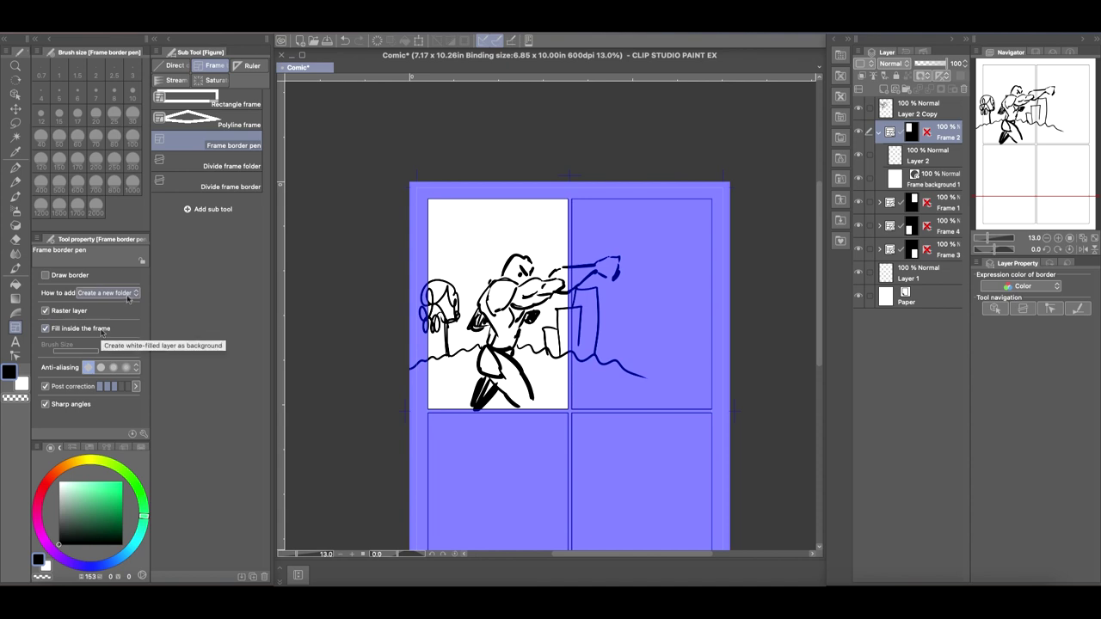
{"action": "left_click", "coordinate": [129, 293]}
{"action": "left_click", "coordinate": [127, 318]}
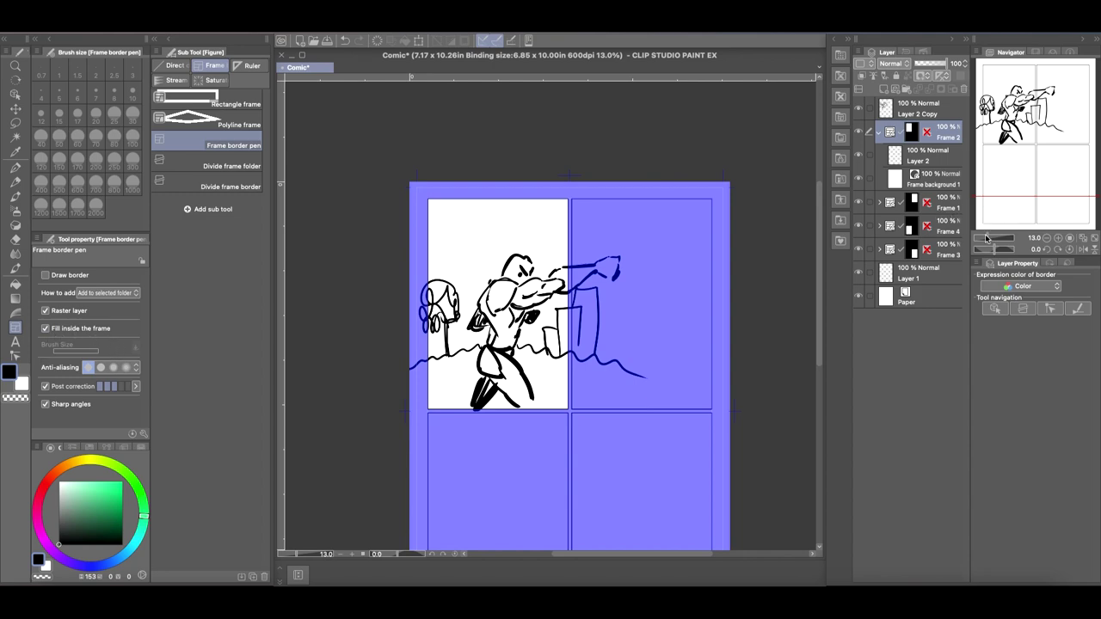
{"action": "left_click_drag", "start_coordinate": [988, 239], "coordinate": [995, 236]}
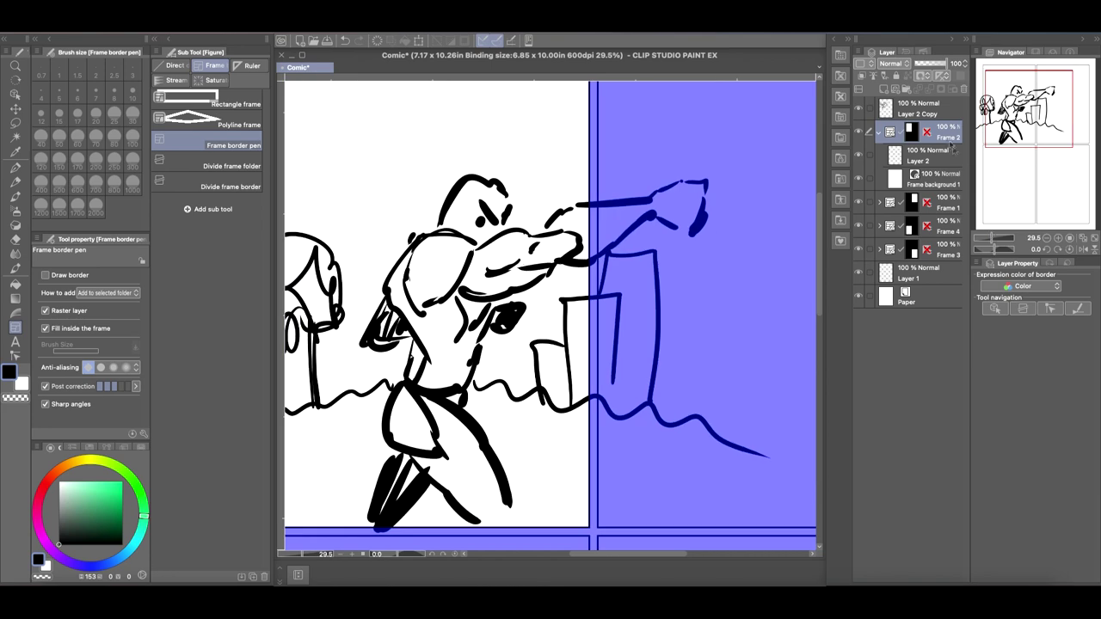
- Select the Frame 2 layer and extend its panel border around the punching fist
{"action": "left_click", "coordinate": [921, 110]}
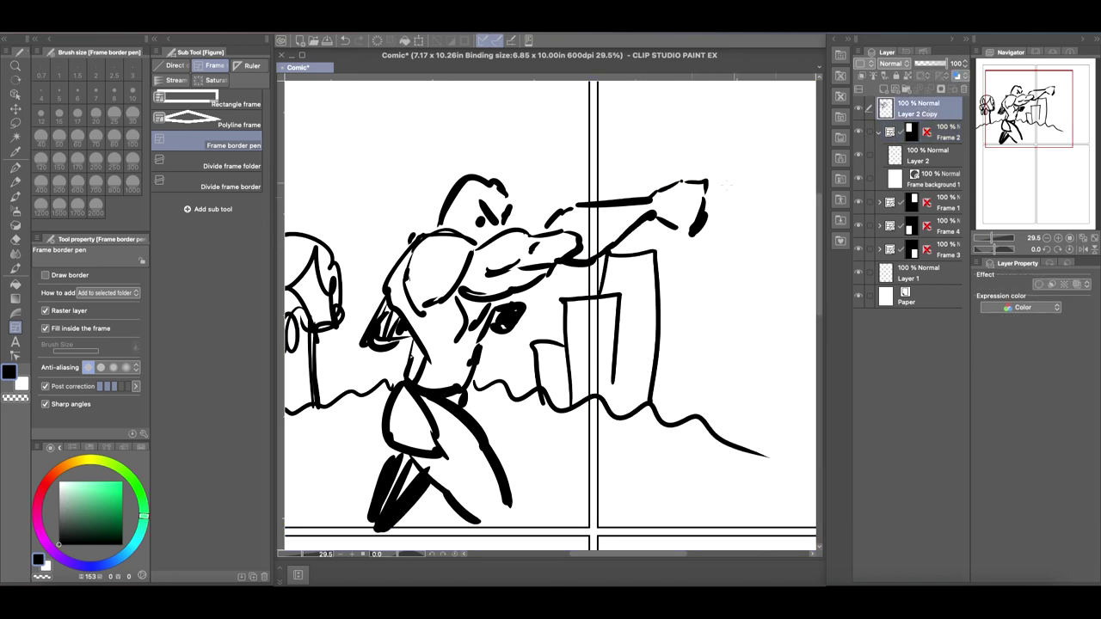
{"action": "left_click", "coordinate": [942, 136]}
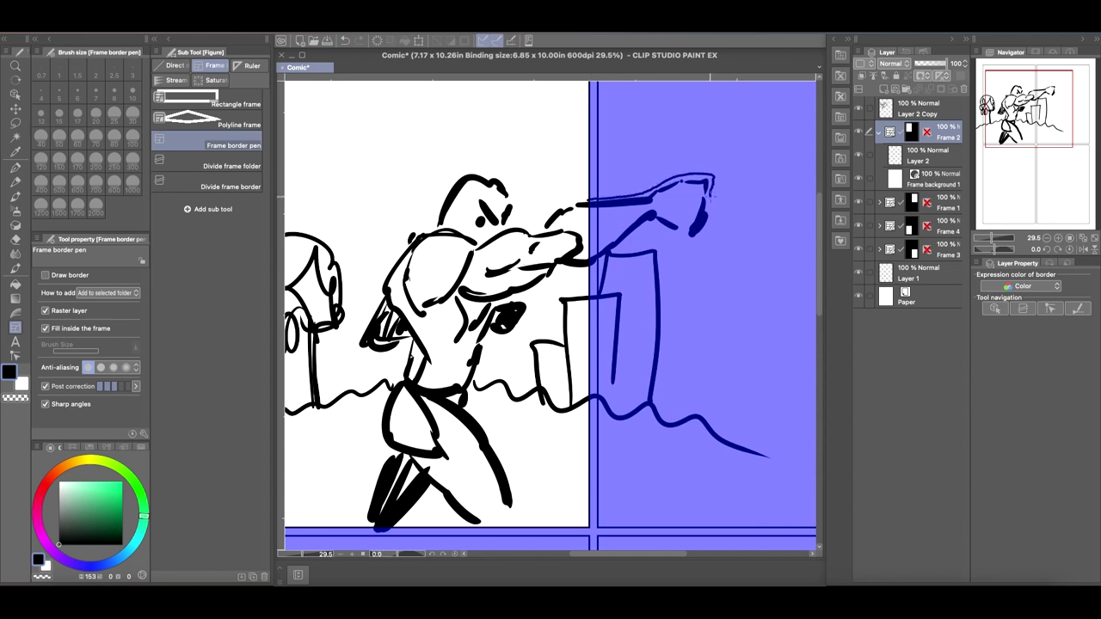
{"action": "mouse_move", "coordinate": [706, 230]}
{"action": "left_mouse_down"}
{"action": "mouse_move", "coordinate": [677, 246]}
{"action": "mouse_move", "coordinate": [657, 231]}
{"action": "mouse_move", "coordinate": [590, 274]}
{"action": "left_mouse_up"}
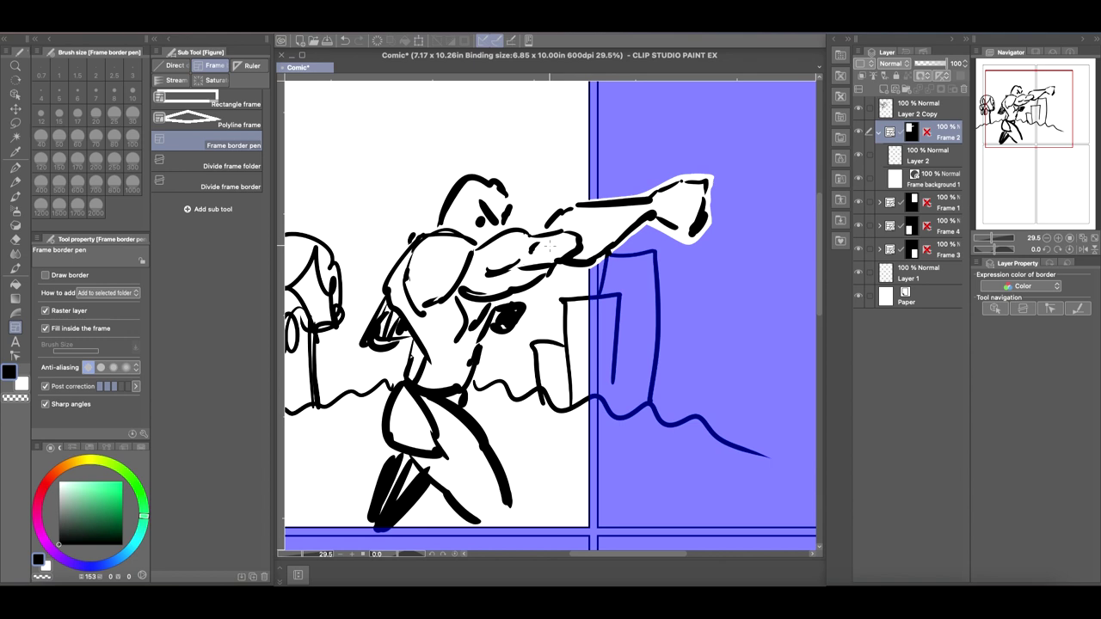
{"action": "left_click", "coordinate": [46, 277]}
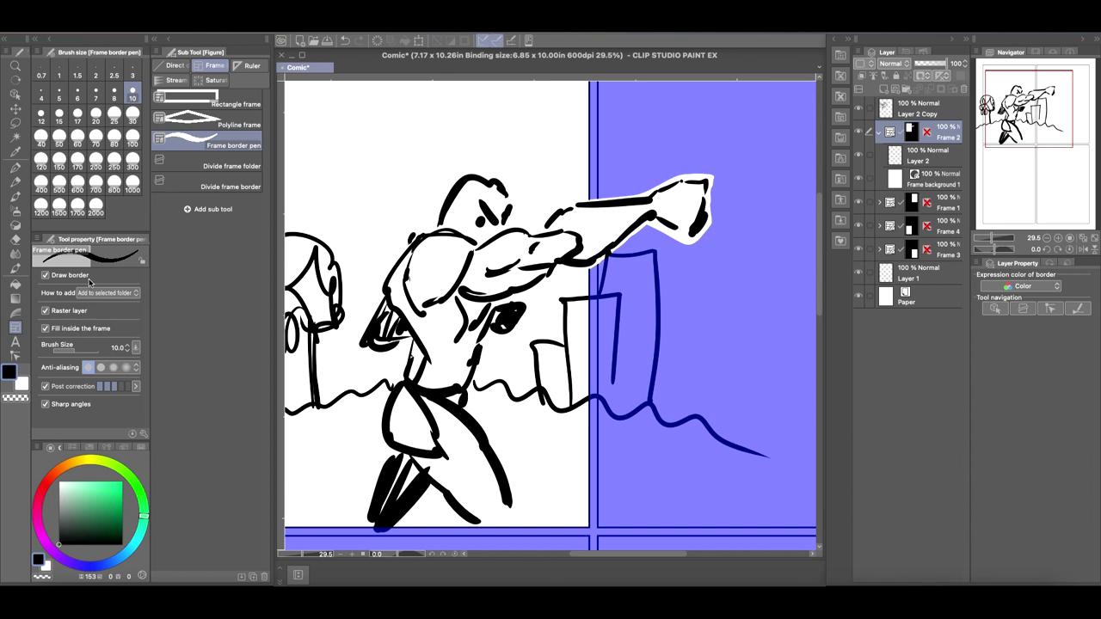
{"action": "left_click", "coordinate": [133, 115]}
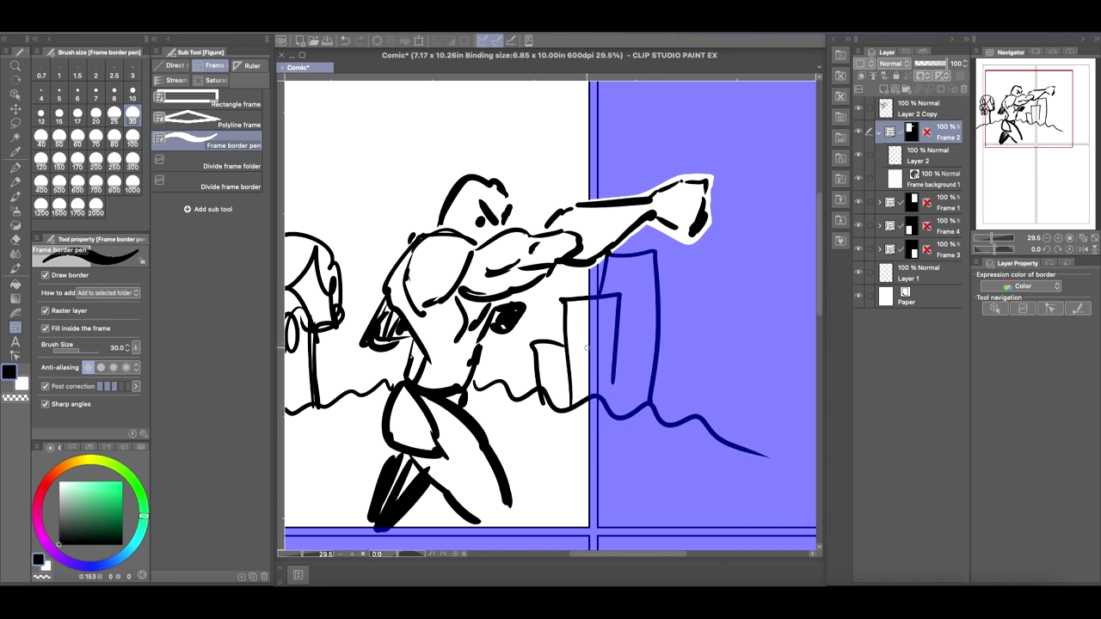
{"action": "mouse_move", "coordinate": [573, 346]}
{"action": "left_mouse_down"}
{"action": "mouse_move", "coordinate": [659, 350]}
{"action": "mouse_move", "coordinate": [637, 393]}
{"action": "mouse_move", "coordinate": [561, 406]}
{"action": "left_mouse_up"}
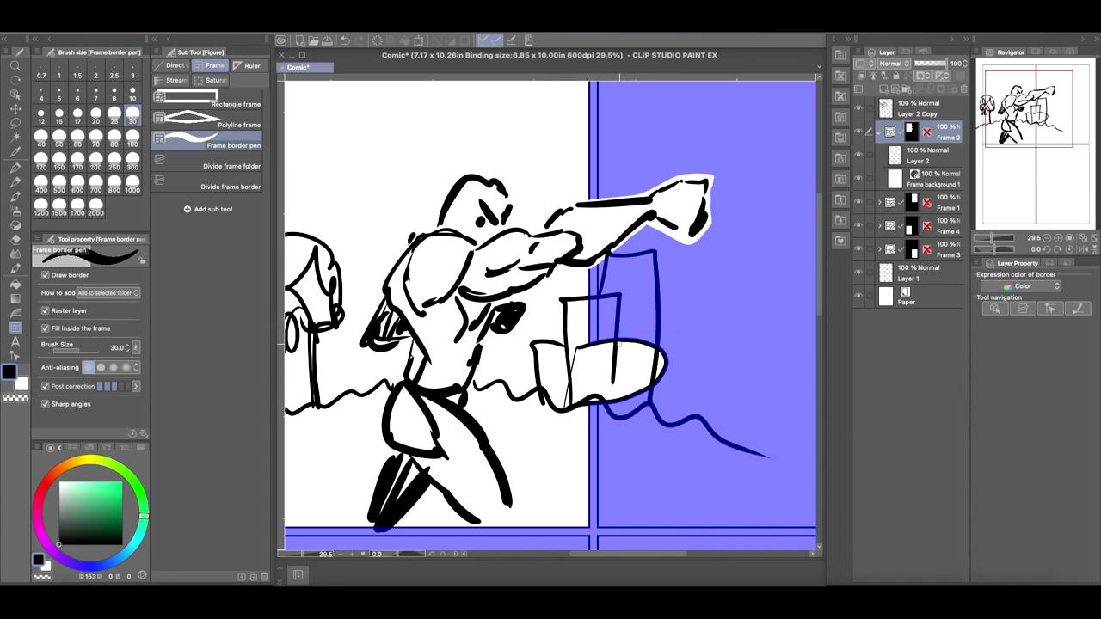
{"action": "left_click", "coordinate": [858, 107]}
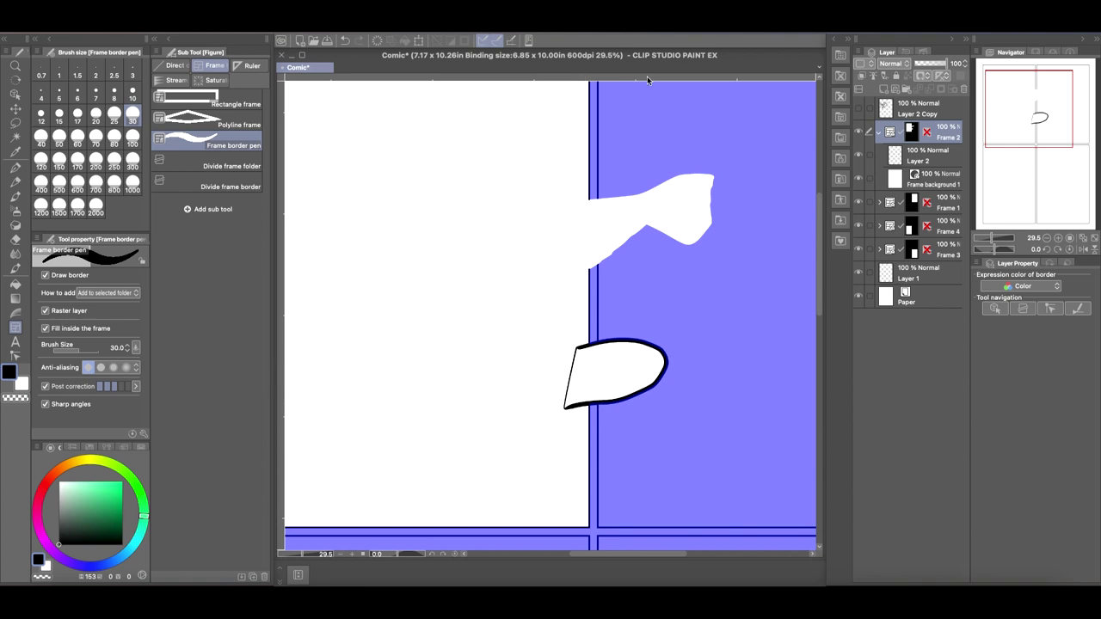
{"action": "left_click", "coordinate": [344, 40]}
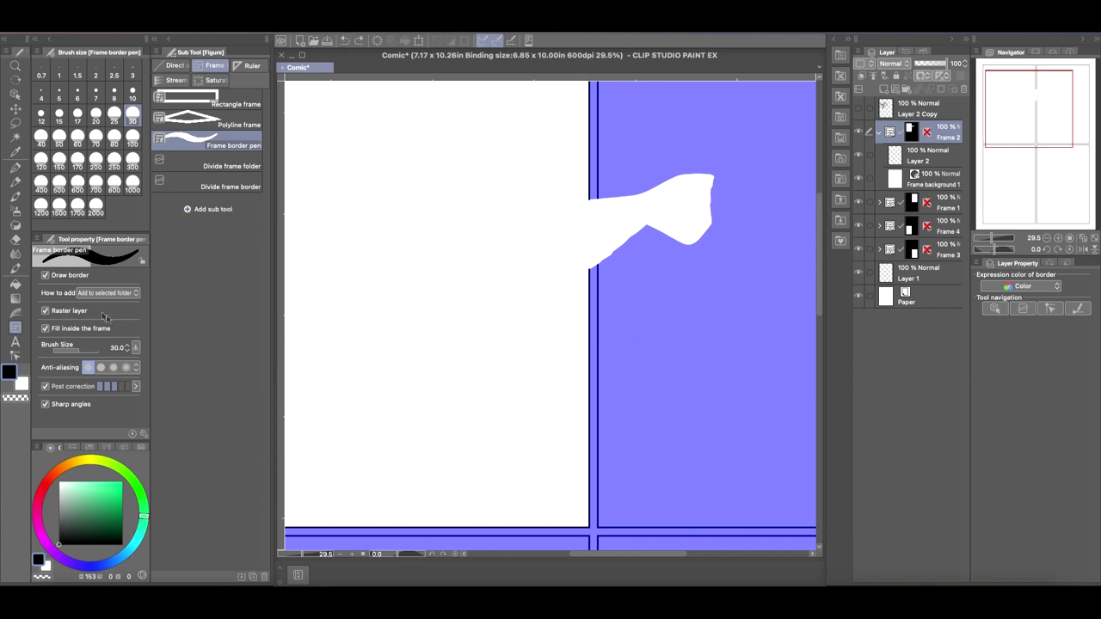
{"action": "left_click", "coordinate": [46, 276]}
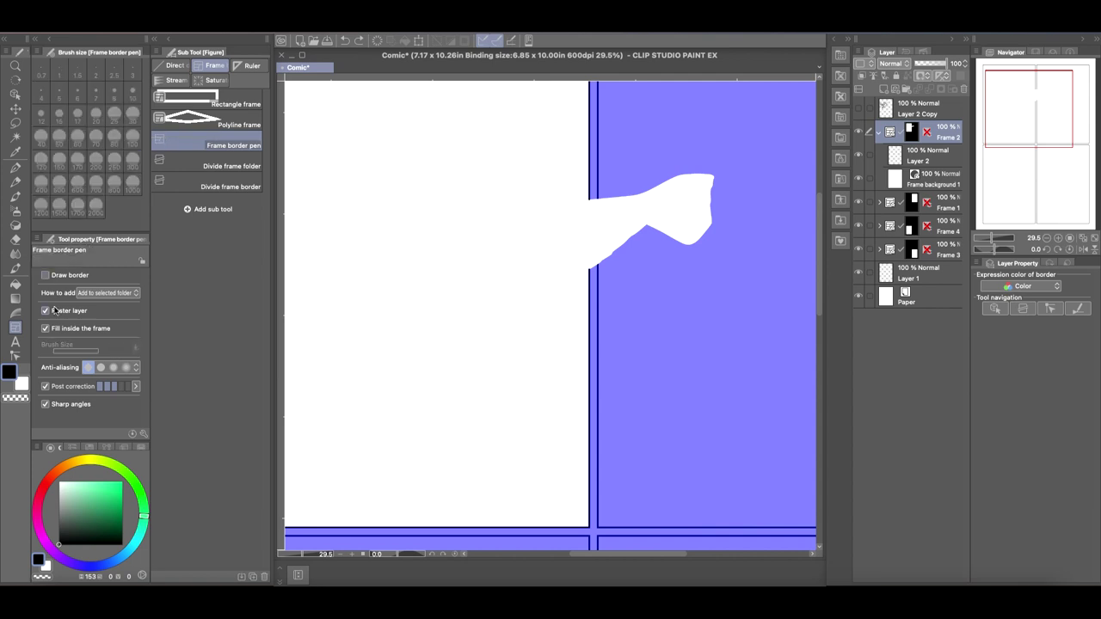
{"action": "left_click", "coordinate": [858, 108]}
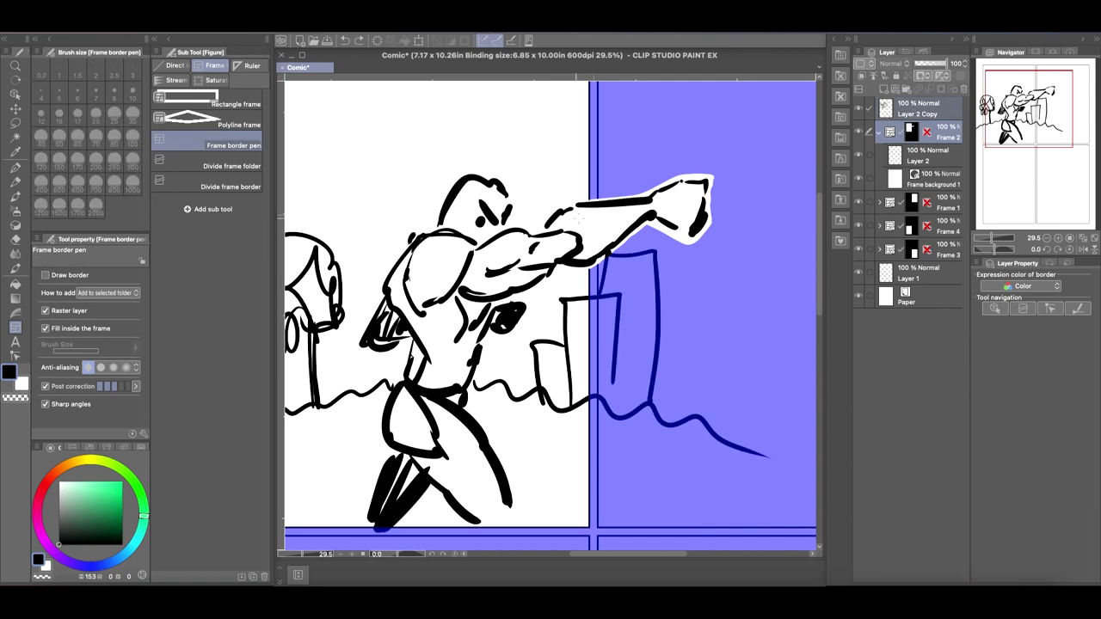
- Move Layer 2 Copy into the Frame 2 folder and zoom out to fit the page
{"action": "left_click", "coordinate": [928, 108]}
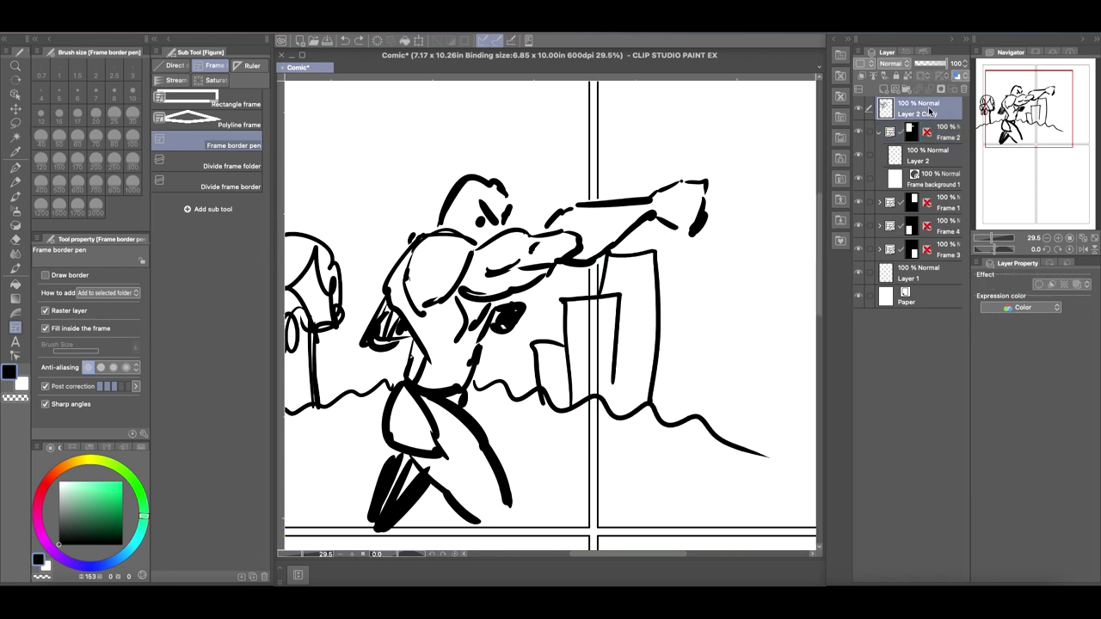
{"action": "mouse_move", "coordinate": [929, 110]}
{"action": "left_mouse_down"}
{"action": "mouse_move", "coordinate": [928, 149]}
{"action": "mouse_move", "coordinate": [921, 129]}
{"action": "left_mouse_up"}
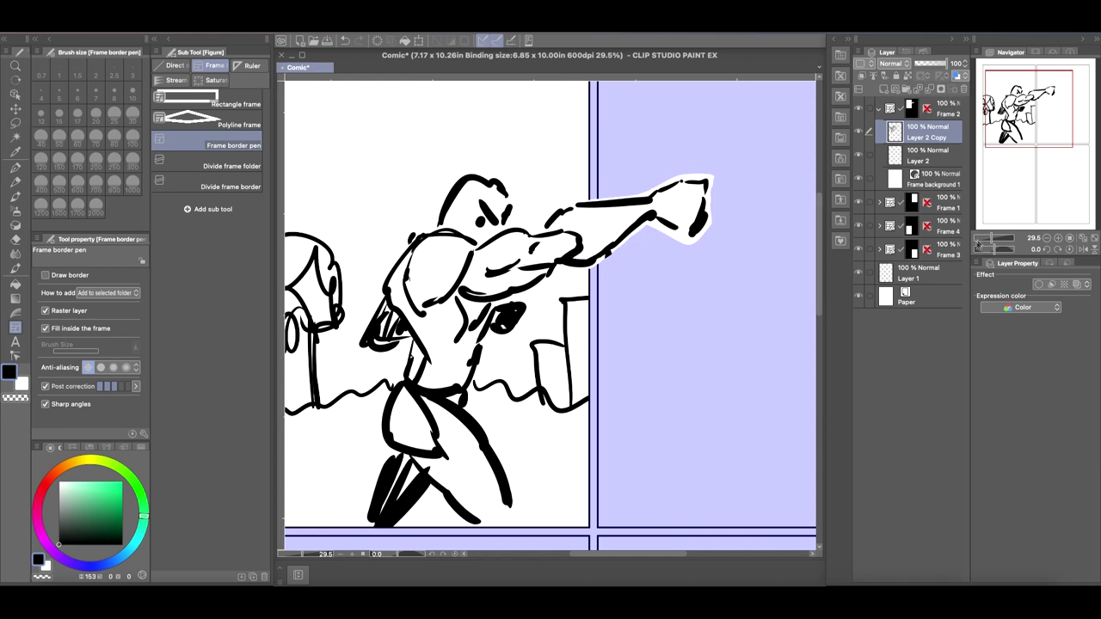
{"action": "left_click", "coordinate": [990, 239]}
{"action": "left_click", "coordinate": [989, 239]}
{"action": "left_click", "coordinate": [1087, 247]}
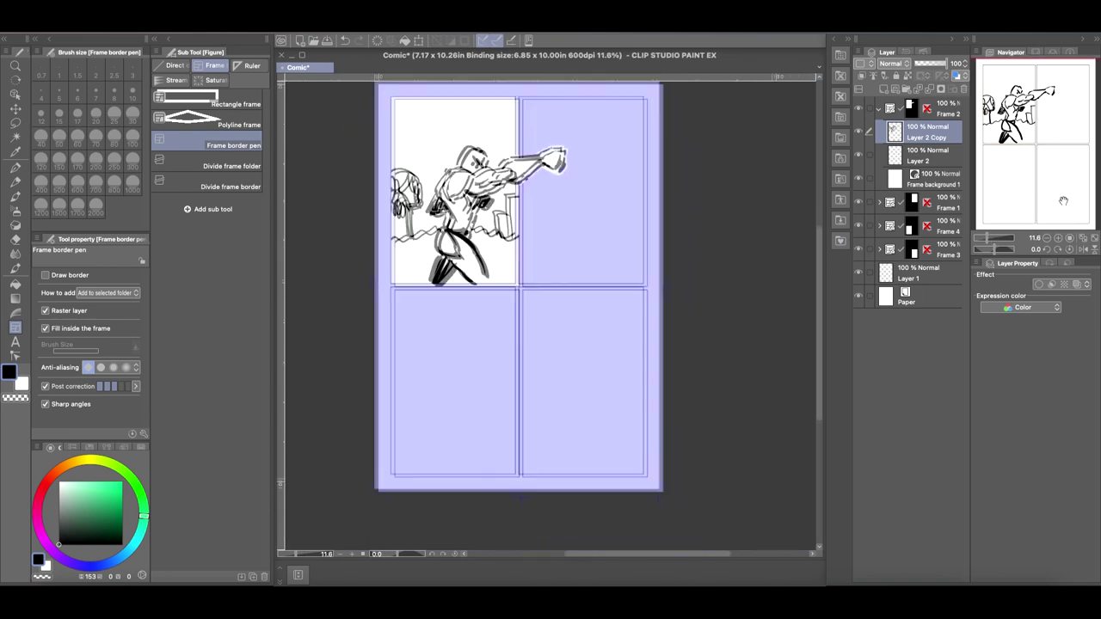
{"action": "left_click", "coordinate": [1084, 238]}
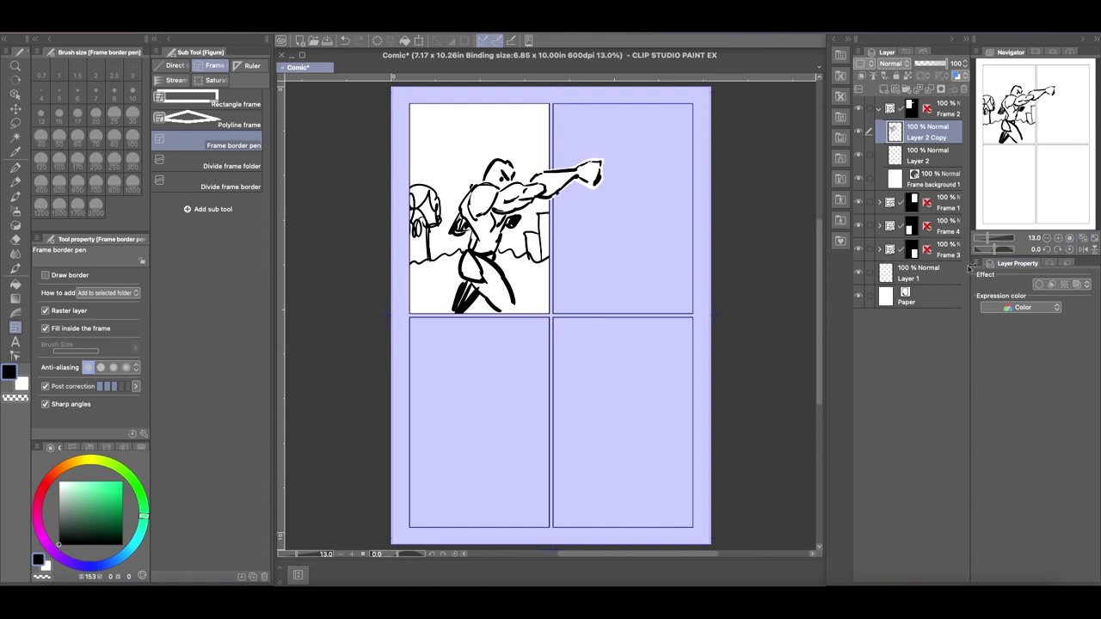
- Select the Paper layer and zoom back in on the top panels
{"action": "left_click", "coordinate": [931, 297]}
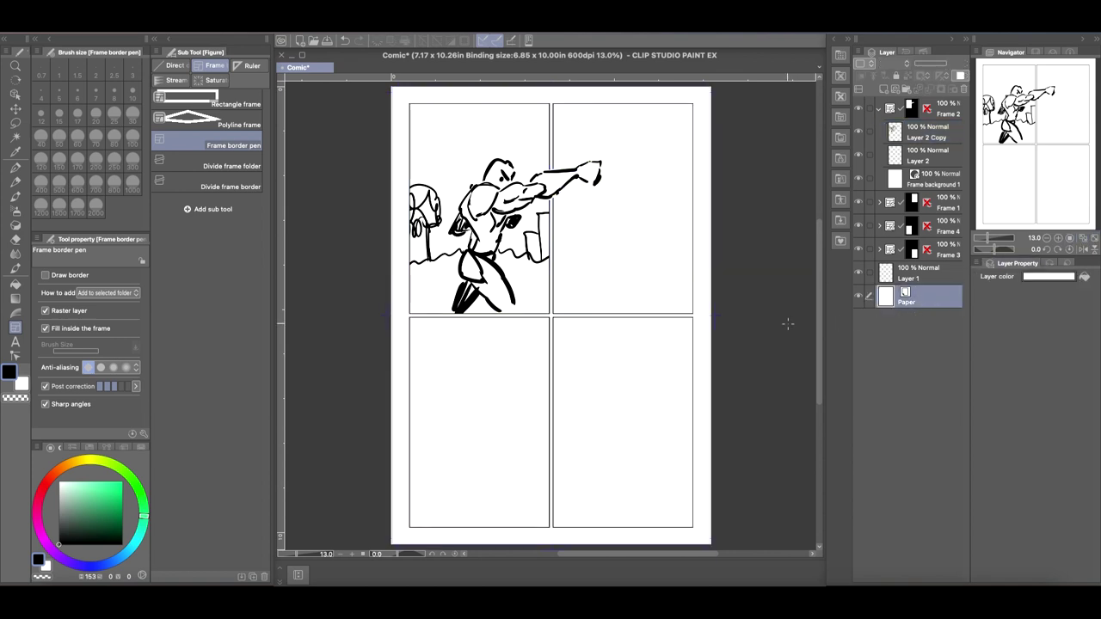
{"action": "left_click", "coordinate": [990, 240]}
{"action": "left_click", "coordinate": [990, 240]}
{"action": "left_click_drag", "start_coordinate": [1016, 182], "coordinate": [1027, 138]}
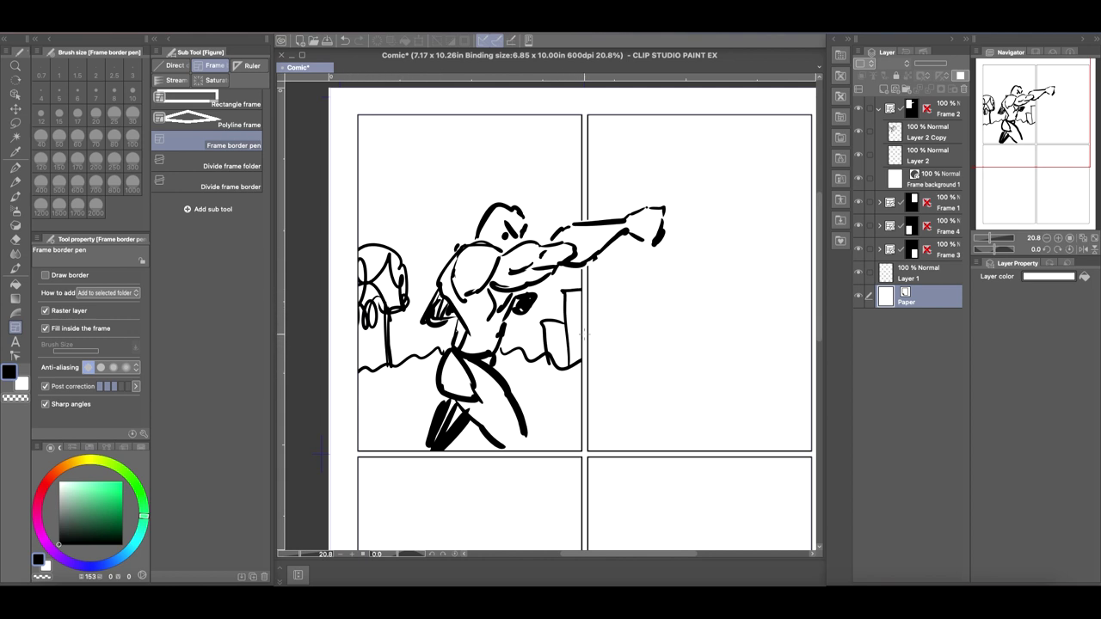
- On Layer 2 Copy, draw G-pen speed lines across the top of the panel
{"action": "left_click", "coordinate": [925, 135]}
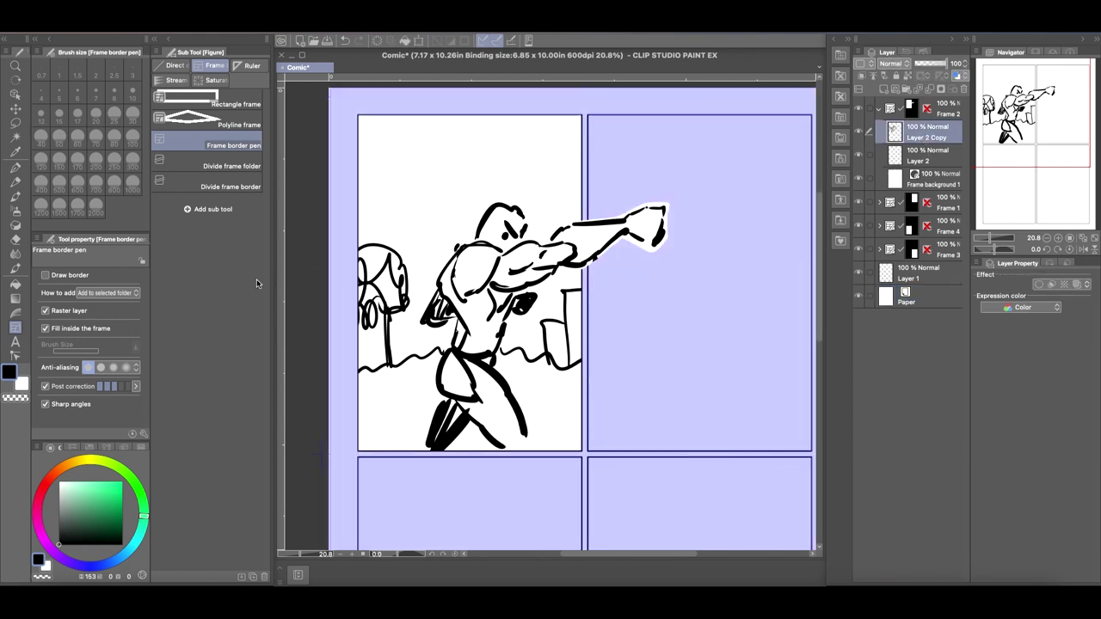
{"action": "left_click", "coordinate": [15, 166]}
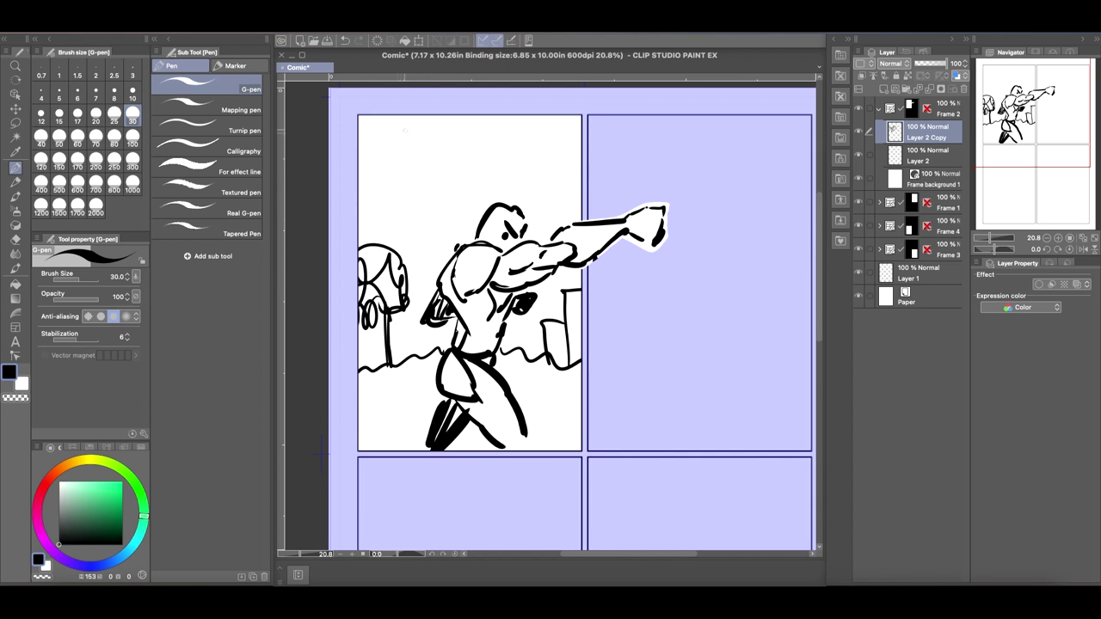
{"action": "left_click_drag", "start_coordinate": [359, 168], "coordinate": [415, 115]}
{"action": "mouse_move", "coordinate": [393, 184]}
{"action": "left_mouse_down"}
{"action": "mouse_move", "coordinate": [465, 117]}
{"action": "mouse_move", "coordinate": [561, 113]}
{"action": "left_mouse_up"}
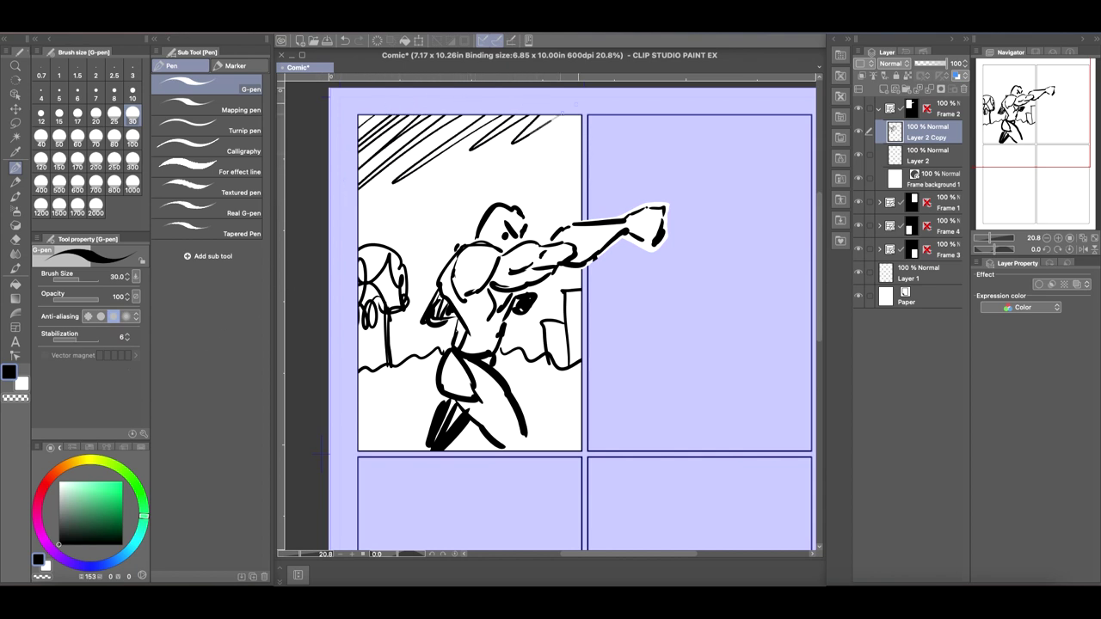
{"action": "mouse_move", "coordinate": [533, 161]}
{"action": "left_mouse_down"}
{"action": "mouse_move", "coordinate": [578, 121]}
{"action": "mouse_move", "coordinate": [582, 155]}
{"action": "left_mouse_up"}
{"action": "mouse_move", "coordinate": [384, 197]}
{"action": "left_mouse_down"}
{"action": "mouse_move", "coordinate": [361, 204]}
{"action": "mouse_move", "coordinate": [360, 232]}
{"action": "left_mouse_up"}
{"action": "mouse_move", "coordinate": [364, 396]}
{"action": "left_mouse_down"}
{"action": "mouse_move", "coordinate": [341, 424]}
{"action": "mouse_move", "coordinate": [370, 389]}
{"action": "left_mouse_up"}
- Draw speed lines in both bottom corners, then set the drawing colour to transparent
{"action": "mouse_move", "coordinate": [363, 449]}
{"action": "left_mouse_down"}
{"action": "mouse_move", "coordinate": [387, 406]}
{"action": "mouse_move", "coordinate": [398, 408]}
{"action": "left_mouse_up"}
{"action": "left_click_drag", "start_coordinate": [389, 449], "coordinate": [404, 416]}
{"action": "left_click_drag", "start_coordinate": [546, 449], "coordinate": [562, 431]}
{"action": "mouse_move", "coordinate": [568, 451]}
{"action": "left_mouse_down"}
{"action": "mouse_move", "coordinate": [555, 407]}
{"action": "mouse_move", "coordinate": [582, 398]}
{"action": "left_mouse_up"}
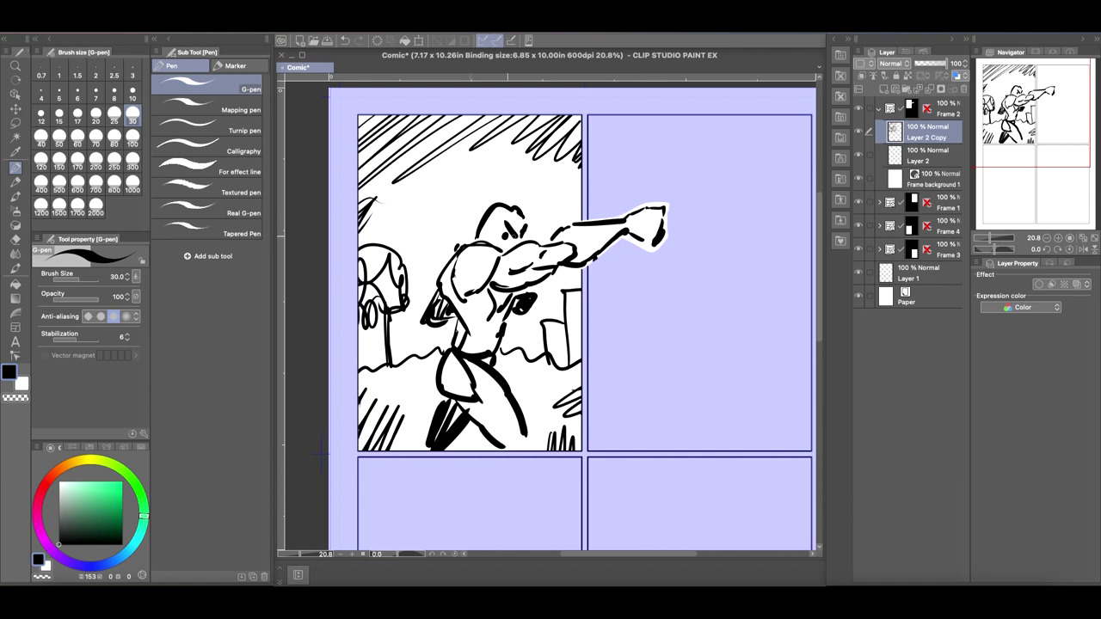
{"action": "left_click", "coordinate": [15, 398]}
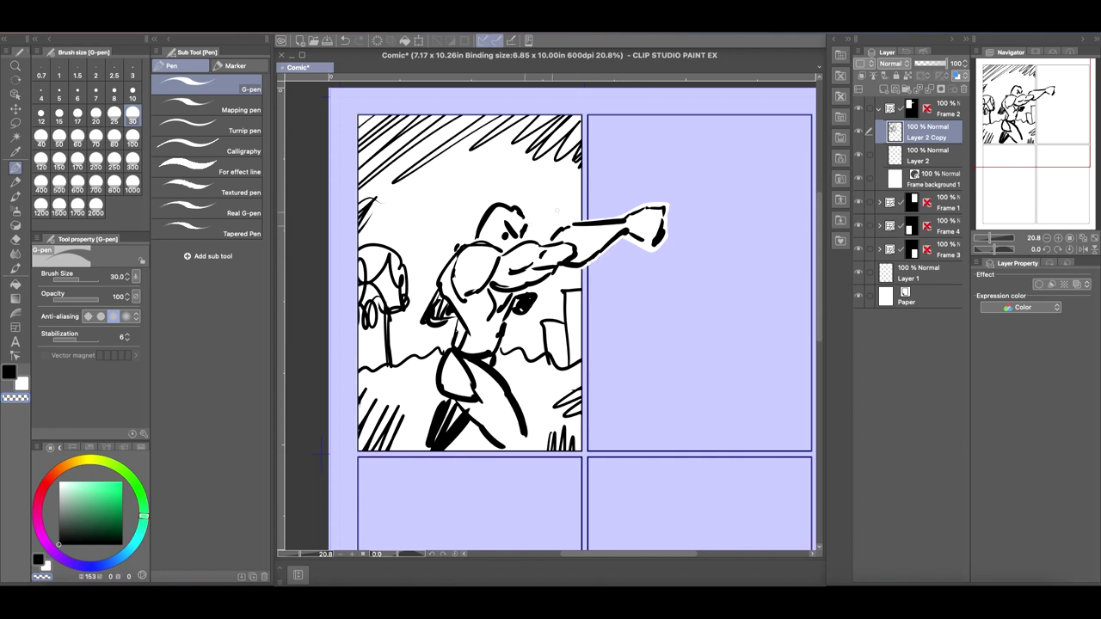
{"action": "left_click", "coordinate": [15, 327]}
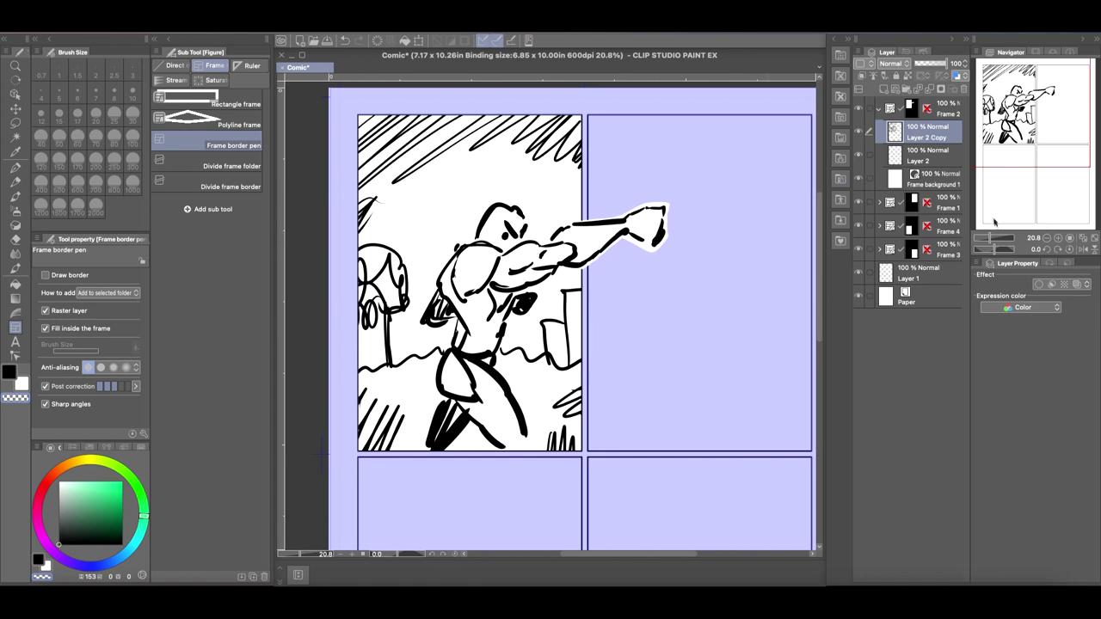
{"action": "left_click_drag", "start_coordinate": [991, 238], "coordinate": [997, 237]}
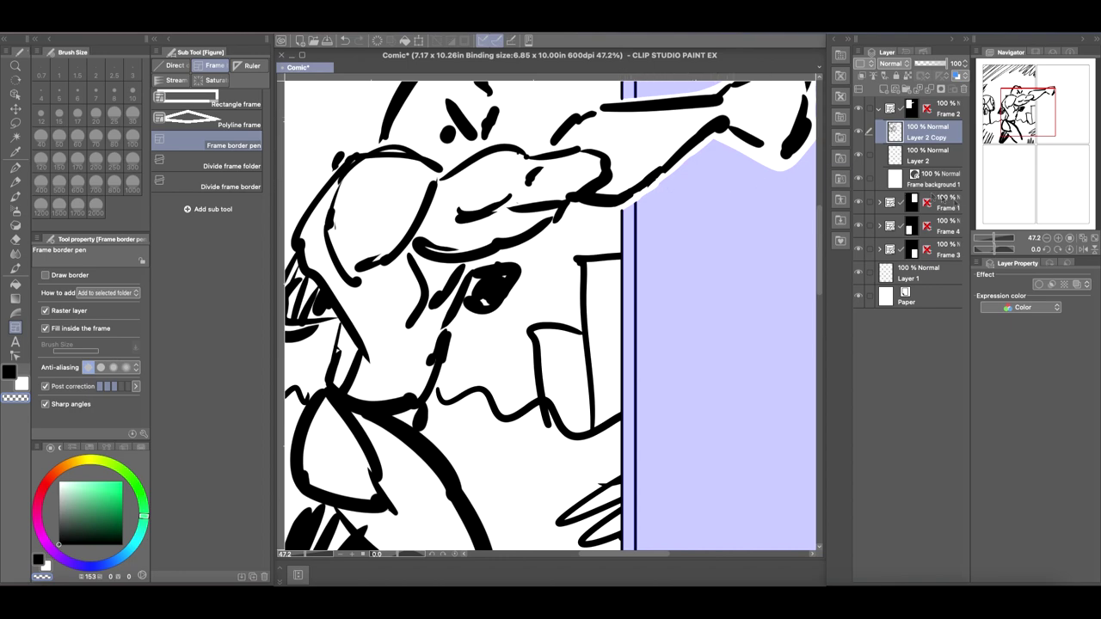
{"action": "left_click_drag", "start_coordinate": [996, 238], "coordinate": [989, 238]}
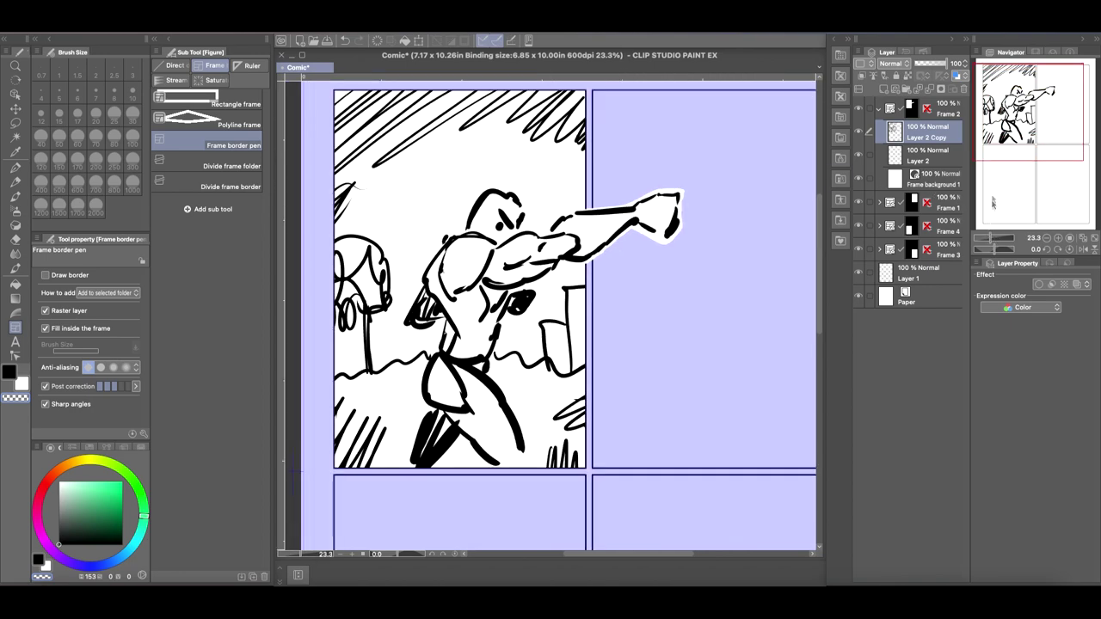
{"action": "left_click_drag", "start_coordinate": [1014, 136], "coordinate": [1012, 125]}
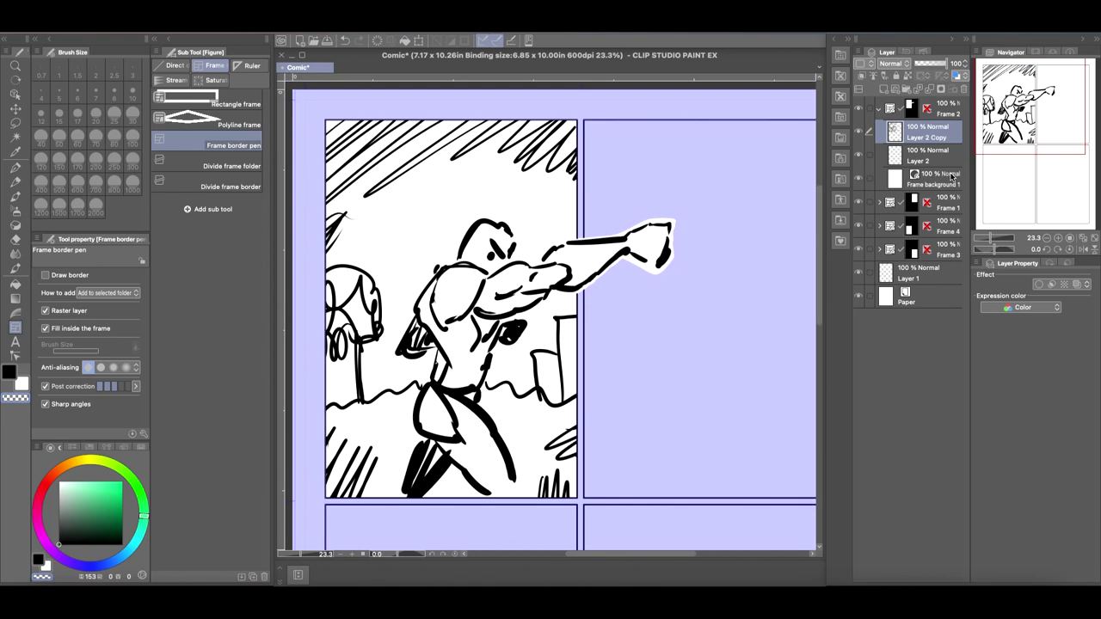